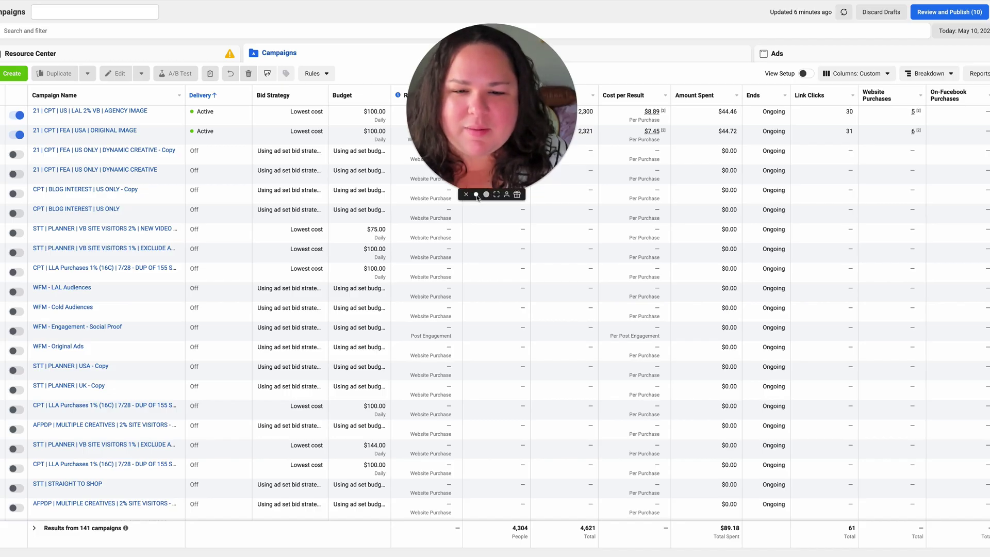
- Shrink the webcam bubble and bring up the Canva 'AFPDP FB ADS' design
{"action": "left_click", "coordinate": [486, 194]}
{"action": "left_click_drag", "start_coordinate": [453, 154], "coordinate": [16, 497]}
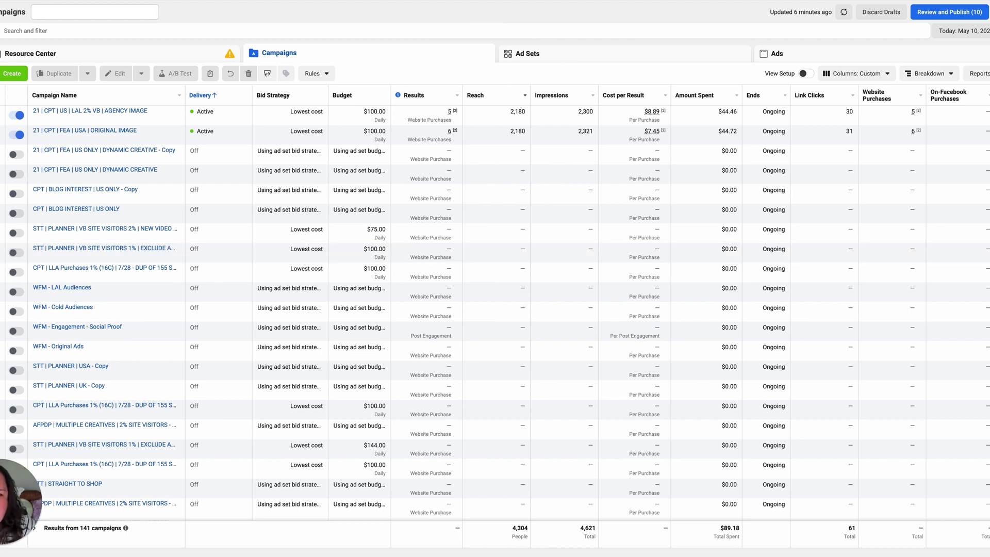
{"action": "key", "text": "ctrl+Tab"}
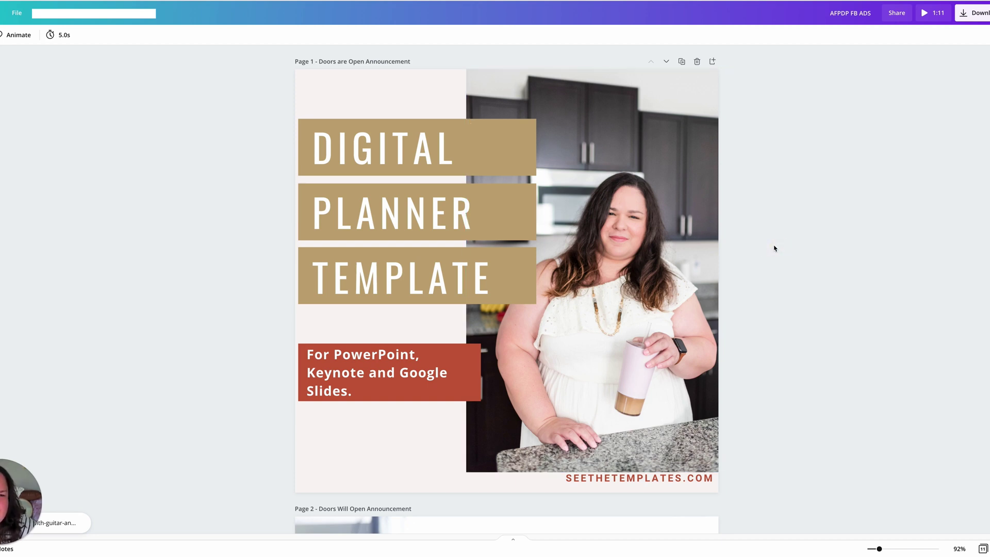
- Return from the Canva design to the Ads Manager campaigns table
{"action": "left_click", "coordinate": [785, 183]}
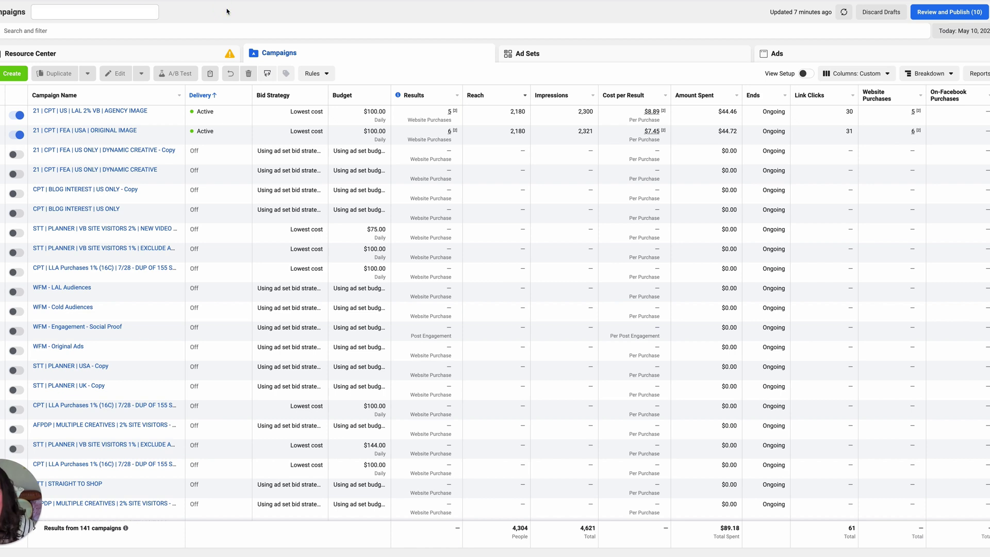
- Create a new draft campaign with the Conversions objective
{"action": "left_click", "coordinate": [3, 75]}
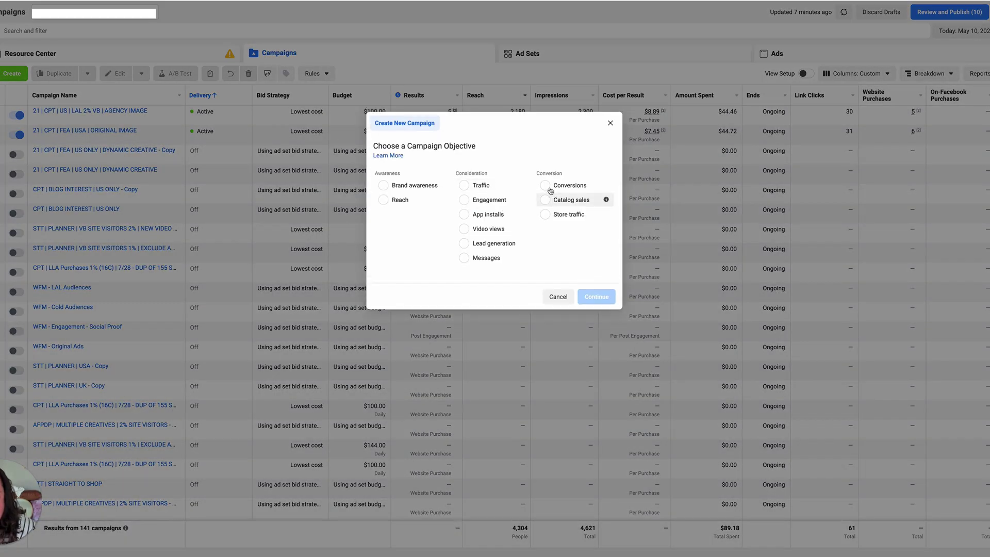
{"action": "left_click", "coordinate": [545, 156]}
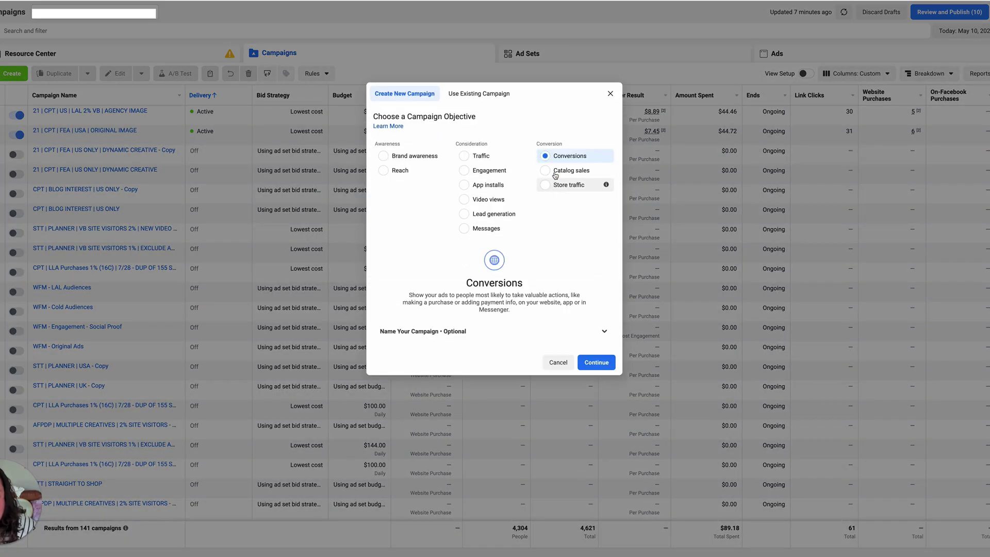
{"action": "left_click", "coordinate": [597, 364]}
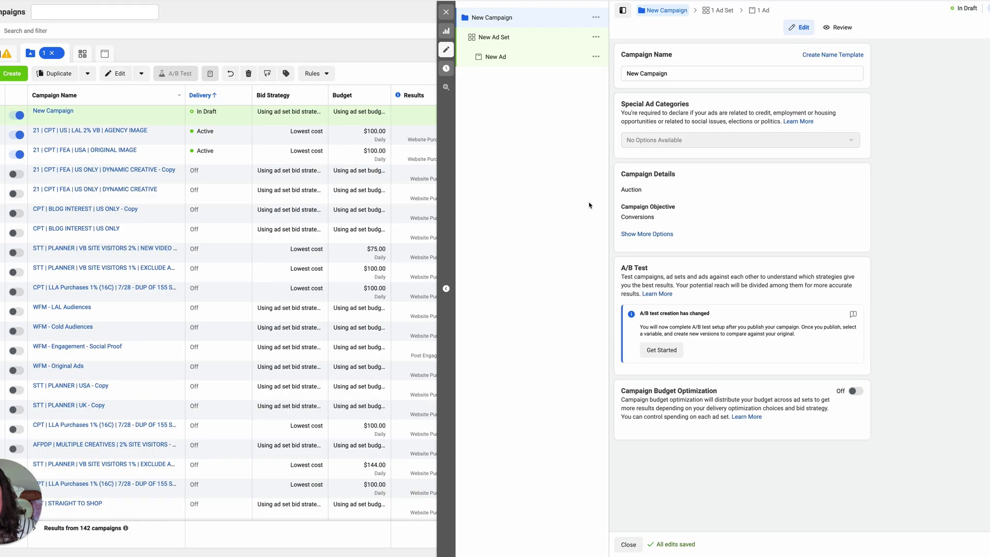
- Replace the default campaign name with '21 | FEA | usa | NEW AD'
{"action": "left_click", "coordinate": [676, 72]}
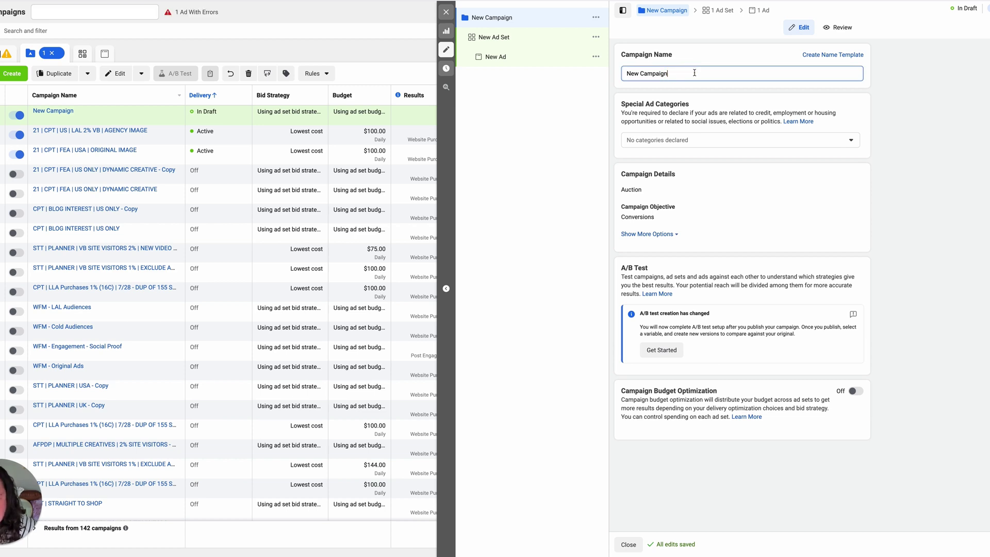
{"action": "left_click_drag", "start_coordinate": [694, 72], "coordinate": [603, 75]}
{"action": "type", "text": "21"}
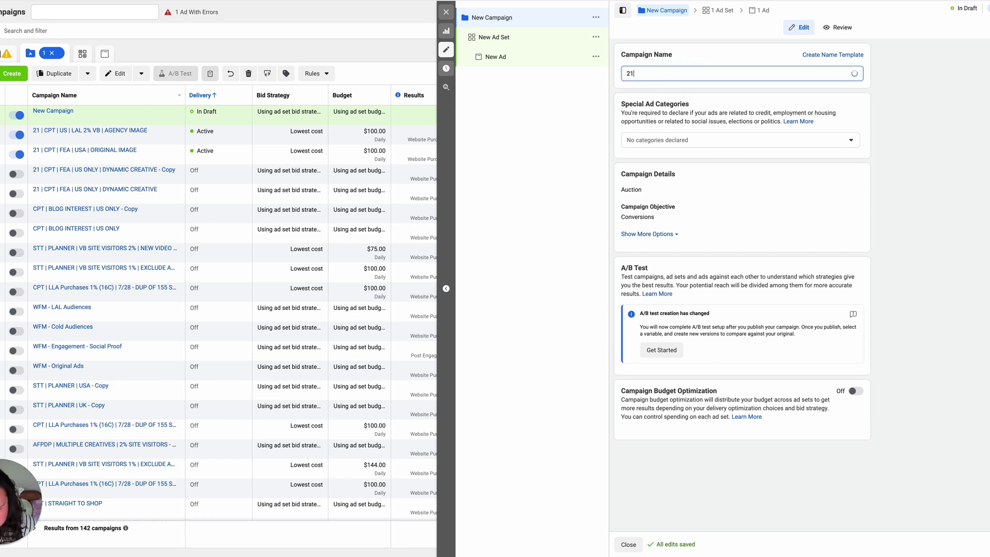
{"action": "type", "text": " | FEa"}
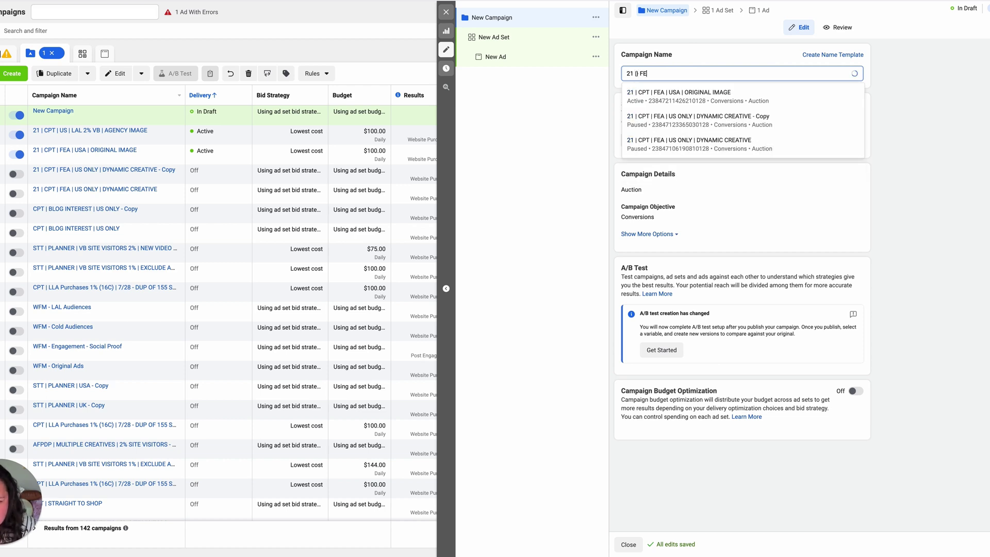
{"action": "key", "text": "BackSpace"}
{"action": "key", "text": "BackSpace"}
{"action": "key", "text": "BackSpace"}
{"action": "key", "text": "BackSpace"}
{"action": "key", "text": "BackSpace"}
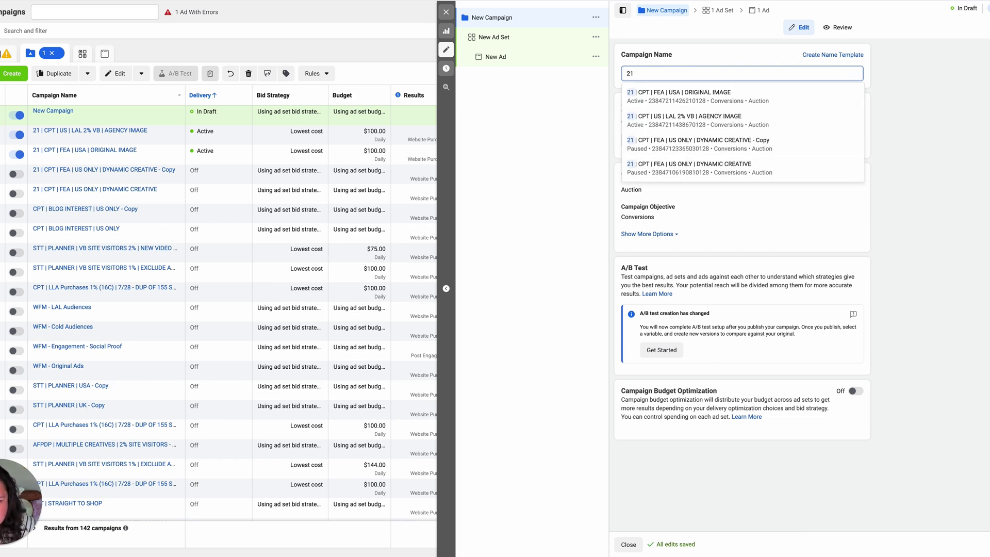
{"action": "type", "text": "|"}
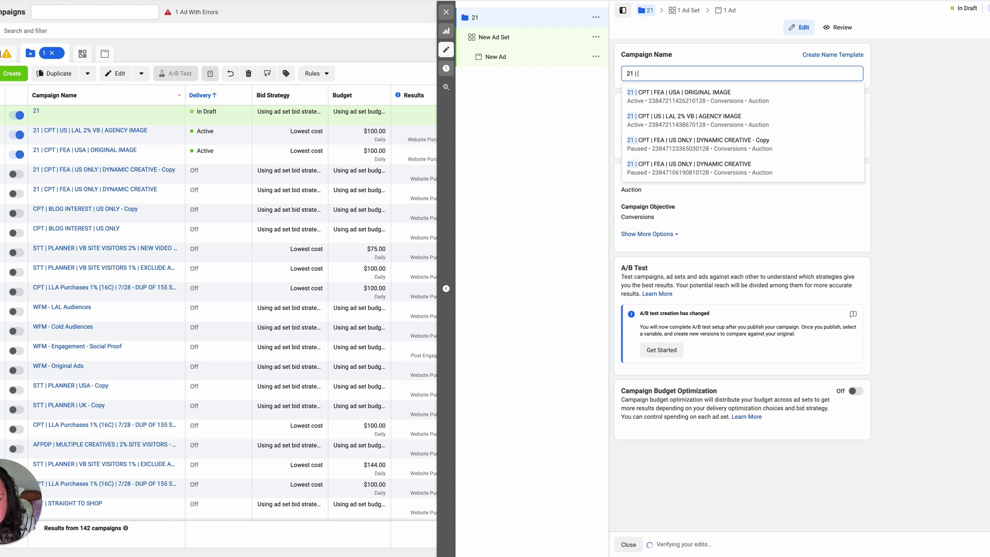
{"action": "type", "text": " FEA |"}
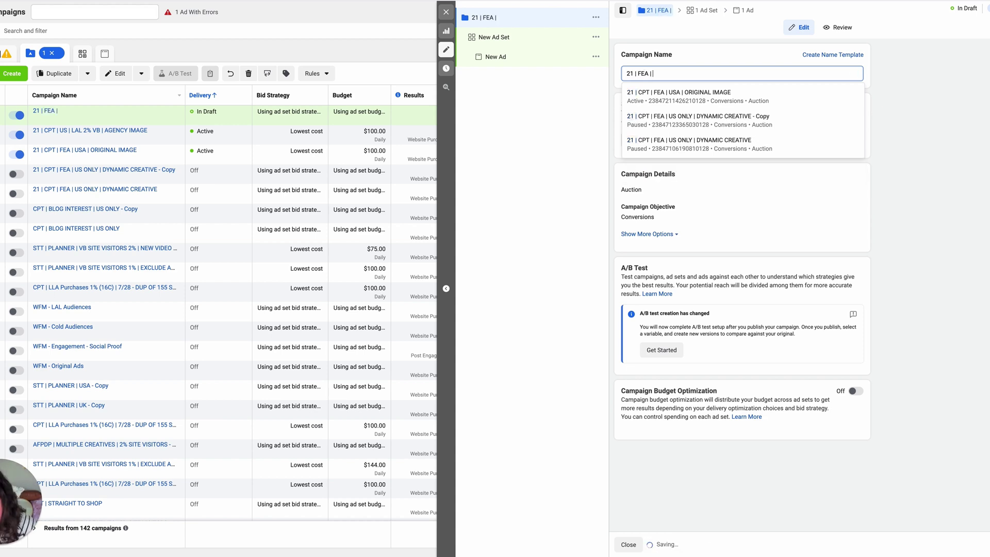
{"action": "type", "text": " usa"}
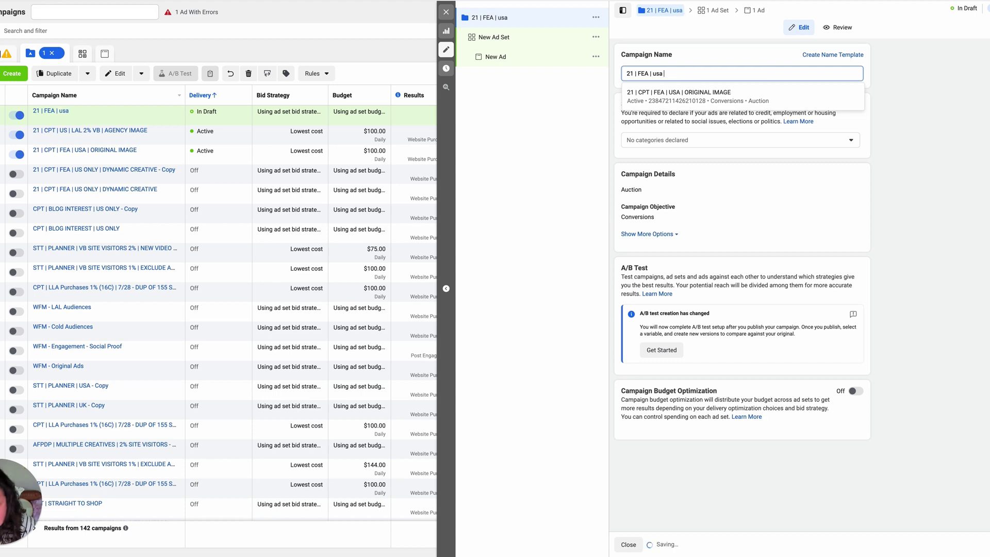
{"action": "type", "text": " | new"}
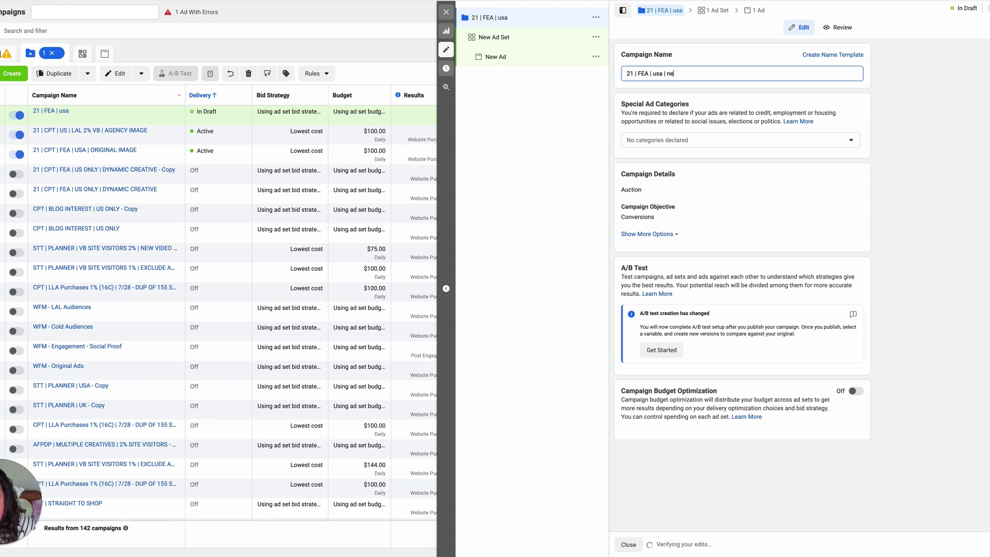
{"action": "double_click", "coordinate": [671, 74]}
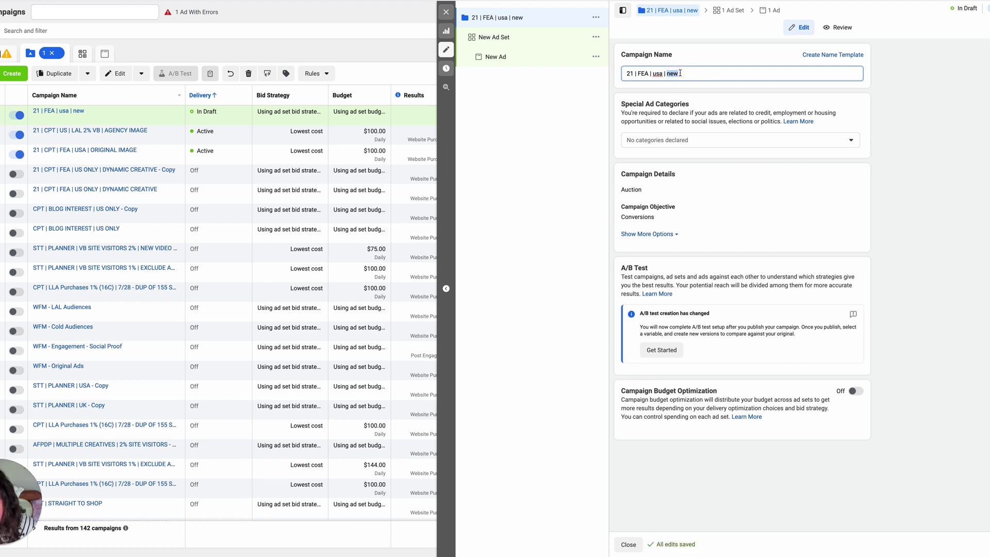
{"action": "type", "text": "NEW"}
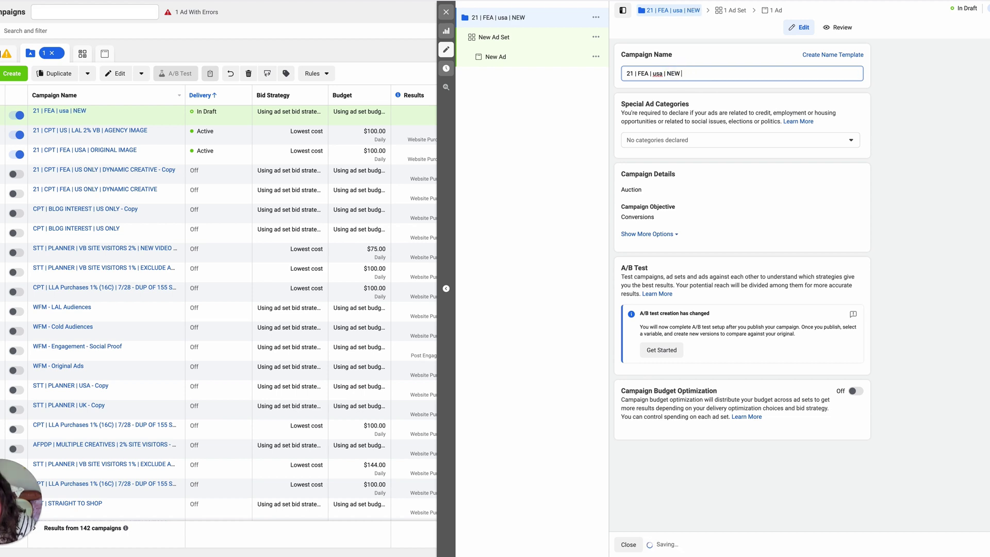
{"action": "type", "text": " AD"}
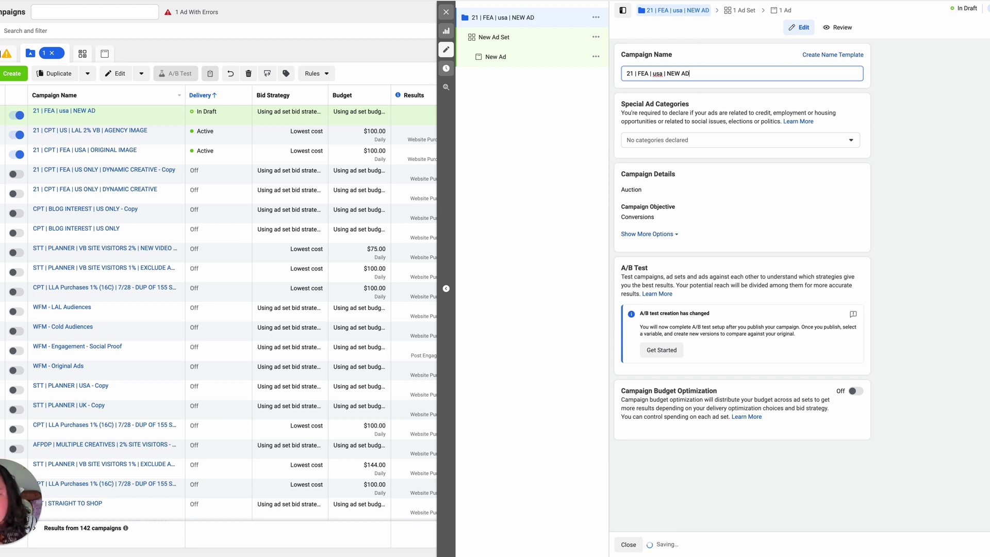
- Change 'NEW AD' to 'VIDEO MY PHOTO' to complete the campaign name
{"action": "left_click", "coordinate": [633, 76]}
{"action": "double_click", "coordinate": [639, 75]}
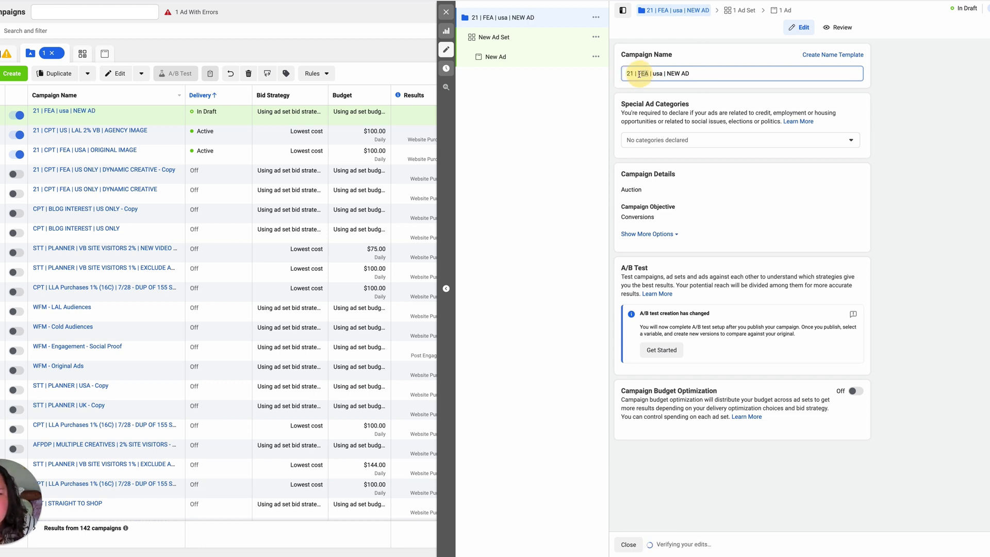
{"action": "double_click", "coordinate": [658, 73]}
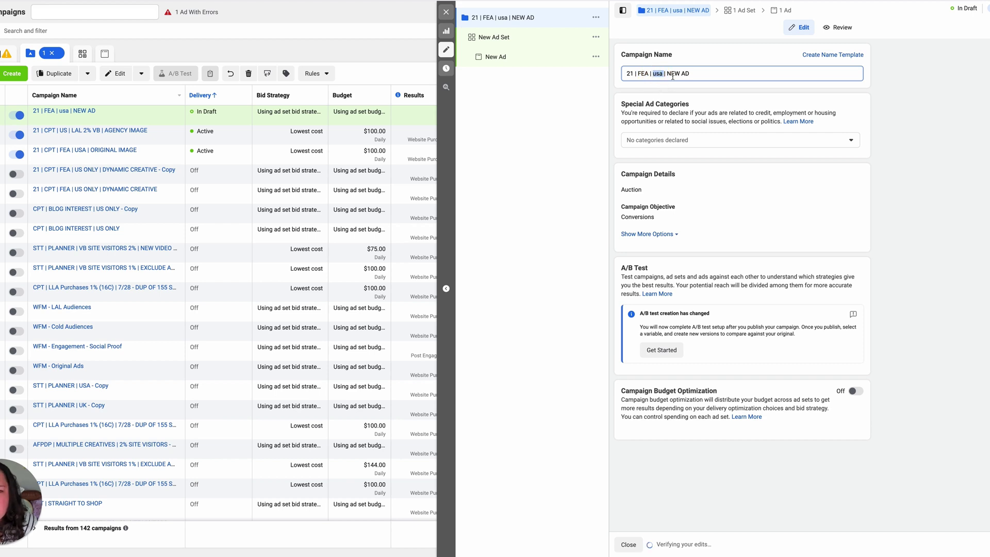
{"action": "left_click_drag", "start_coordinate": [666, 73], "coordinate": [691, 74]}
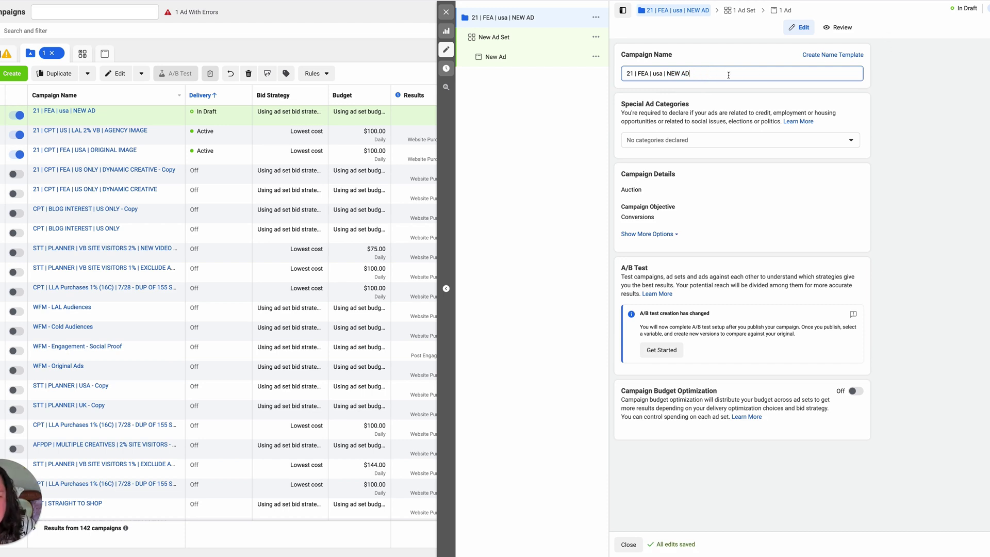
{"action": "left_click_drag", "start_coordinate": [667, 73], "coordinate": [693, 74]}
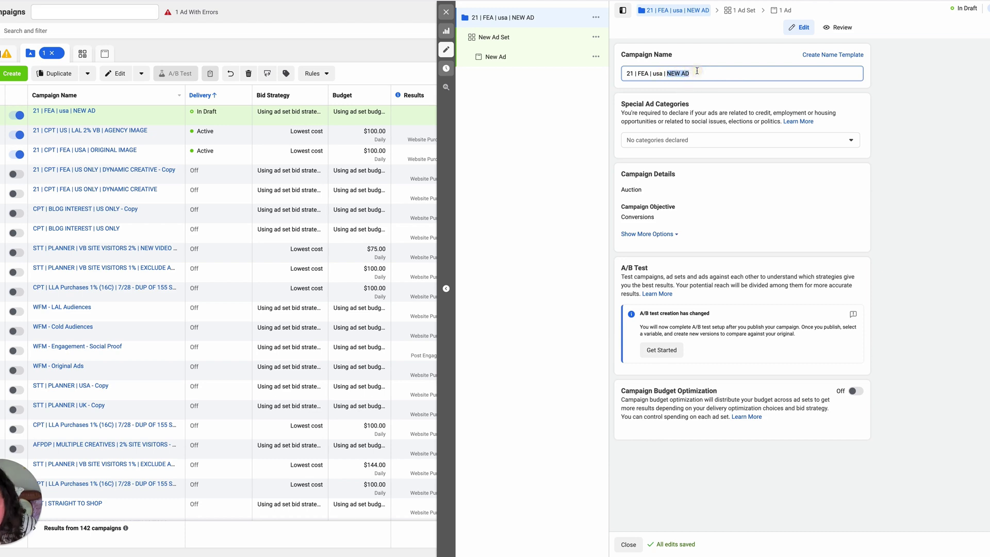
{"action": "type", "text": "VIDEO "}
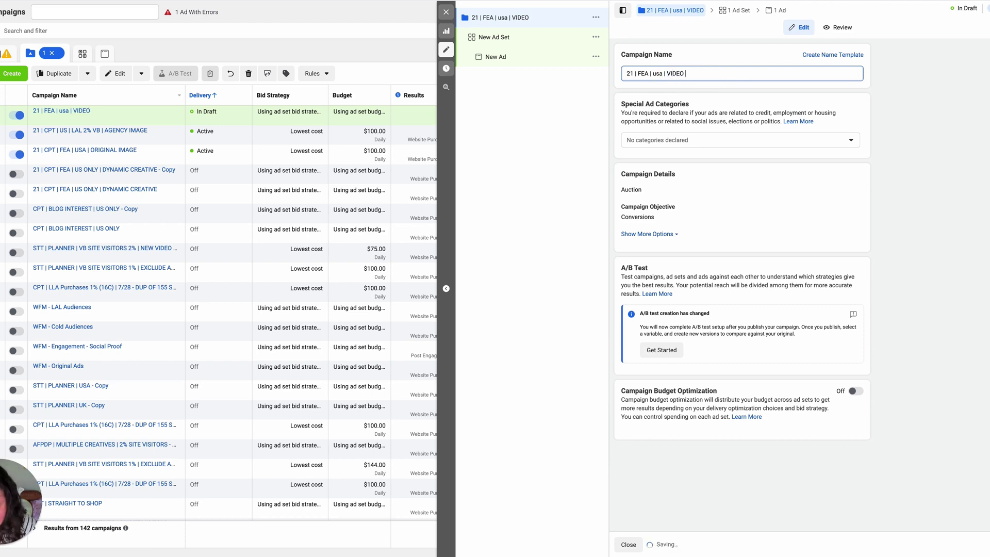
{"action": "type", "text": "MY PHOTO"}
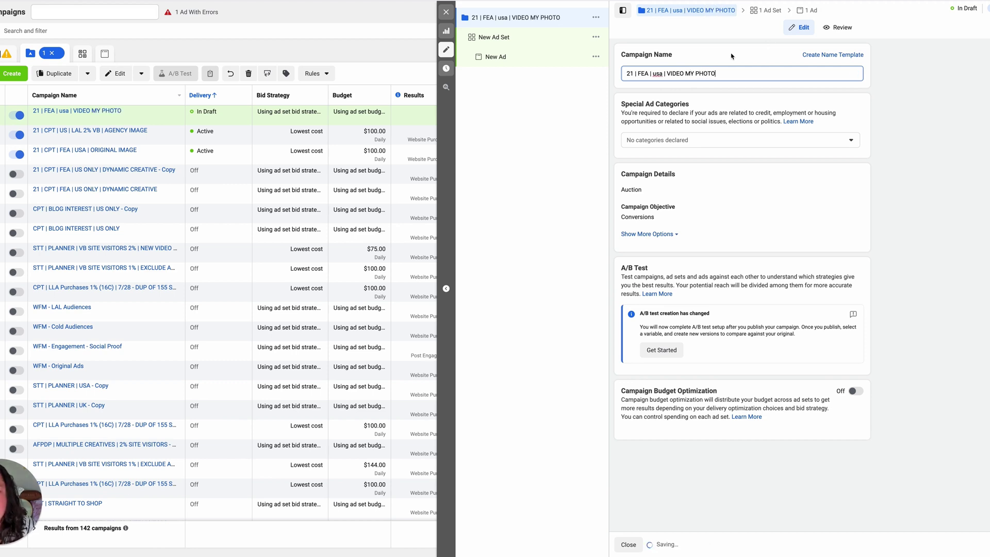
{"action": "left_click", "coordinate": [905, 131]}
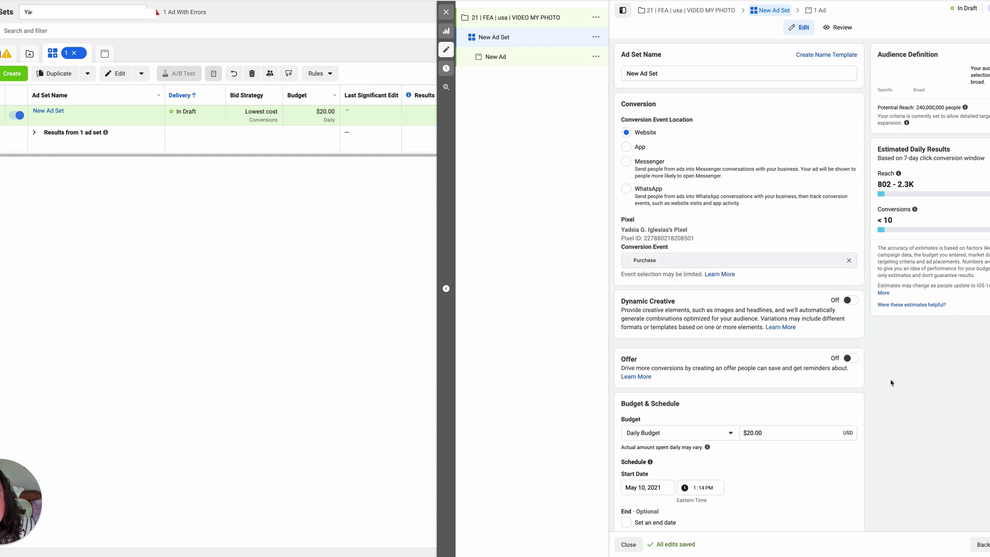
- Name the ad set '21 | FEA | usa | VIDEO MY PHOTO', copying the campaign name
{"action": "scroll", "coordinate": [667, 242], "scroll_direction": "down", "scroll_amount": 2}
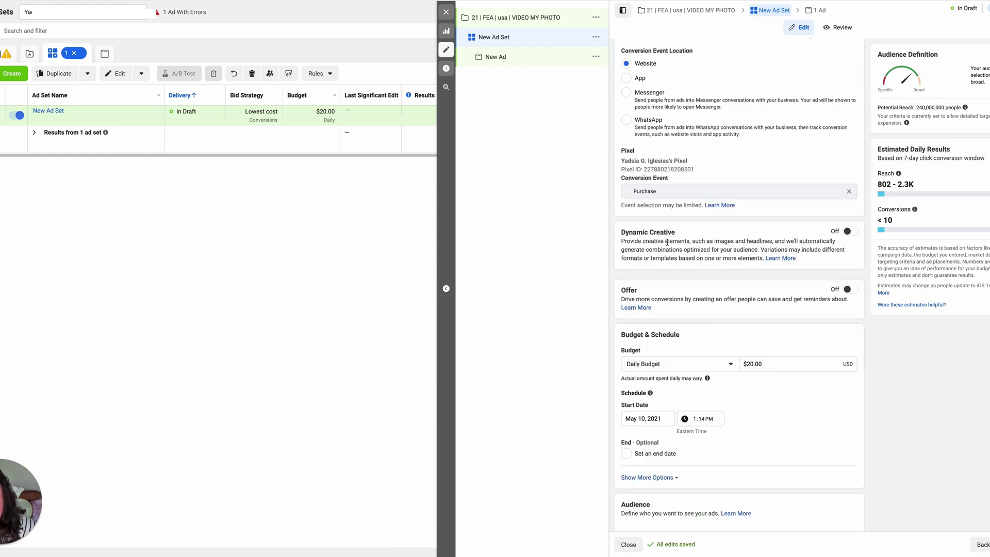
{"action": "scroll", "coordinate": [668, 245], "scroll_direction": "up", "scroll_amount": 2}
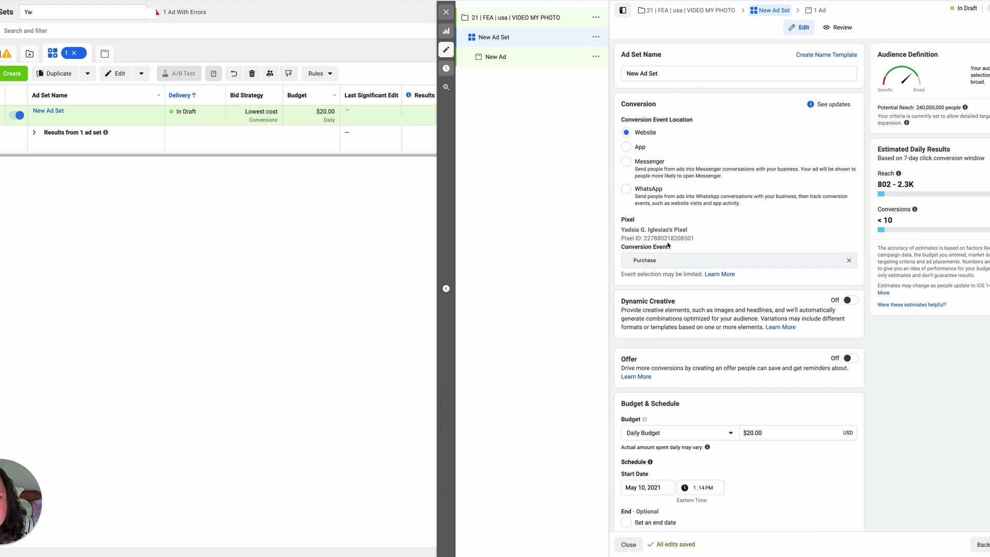
{"action": "left_click", "coordinate": [685, 10]}
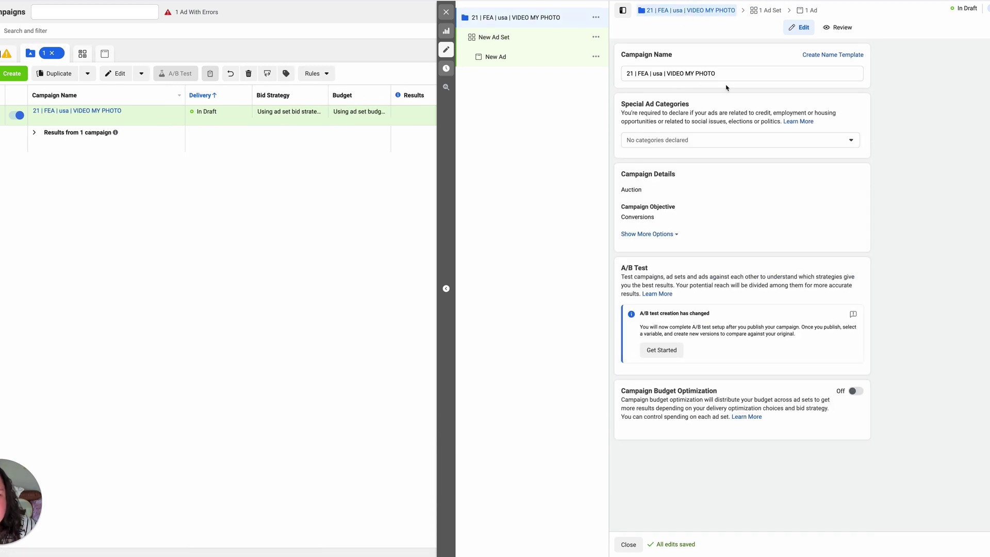
{"action": "left_click_drag", "start_coordinate": [724, 74], "coordinate": [598, 73]}
{"action": "key", "text": "ctrl+c"}
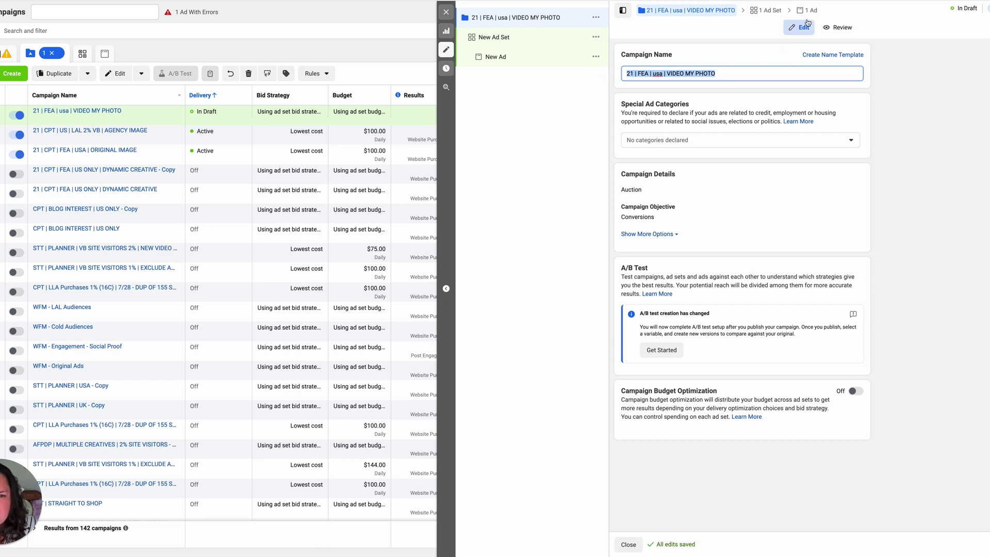
{"action": "left_click", "coordinate": [766, 10]}
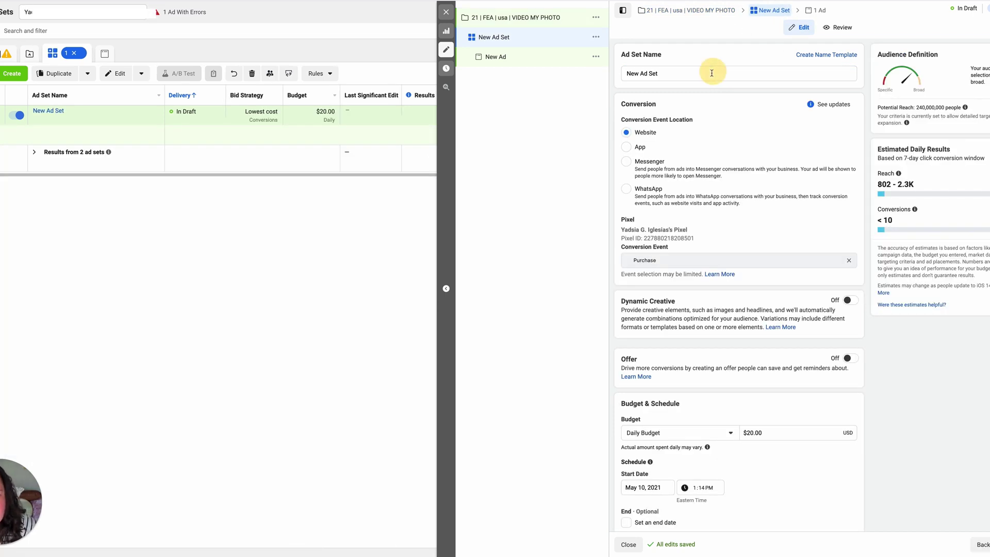
{"action": "left_click_drag", "start_coordinate": [670, 74], "coordinate": [618, 76]}
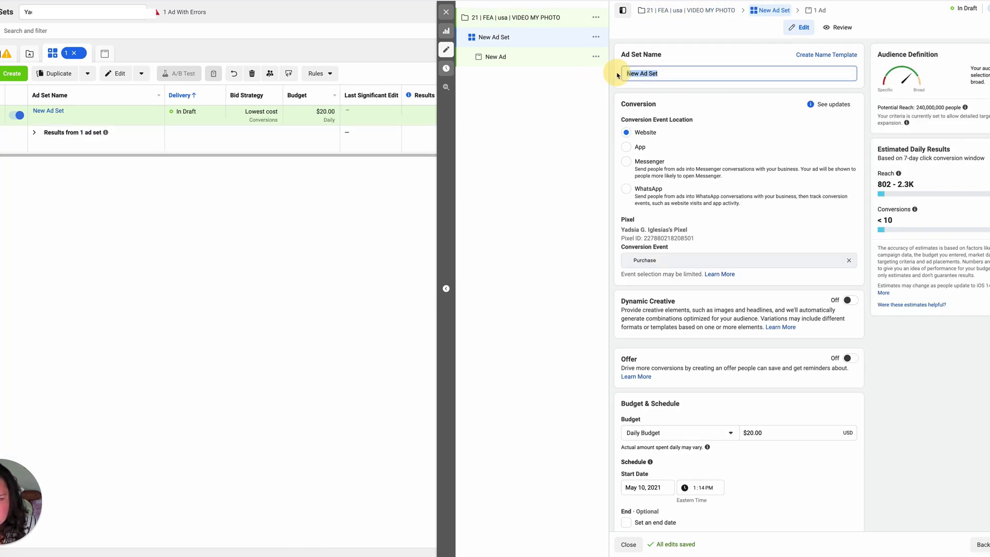
{"action": "key", "text": "ctrl+v"}
{"action": "left_click", "coordinate": [884, 387]}
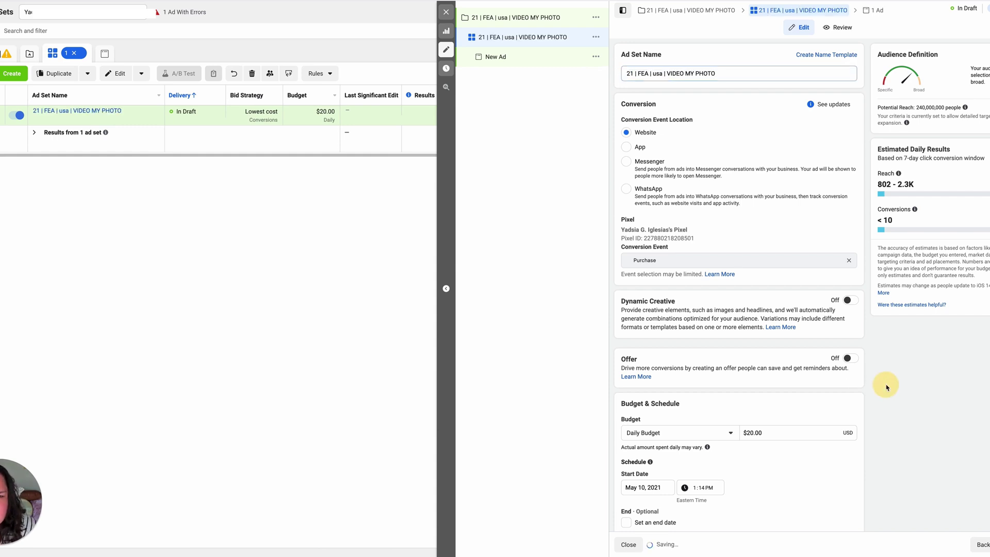
- Set the ad set's daily budget to $100
{"action": "scroll", "coordinate": [885, 387], "scroll_direction": "down", "scroll_amount": 3}
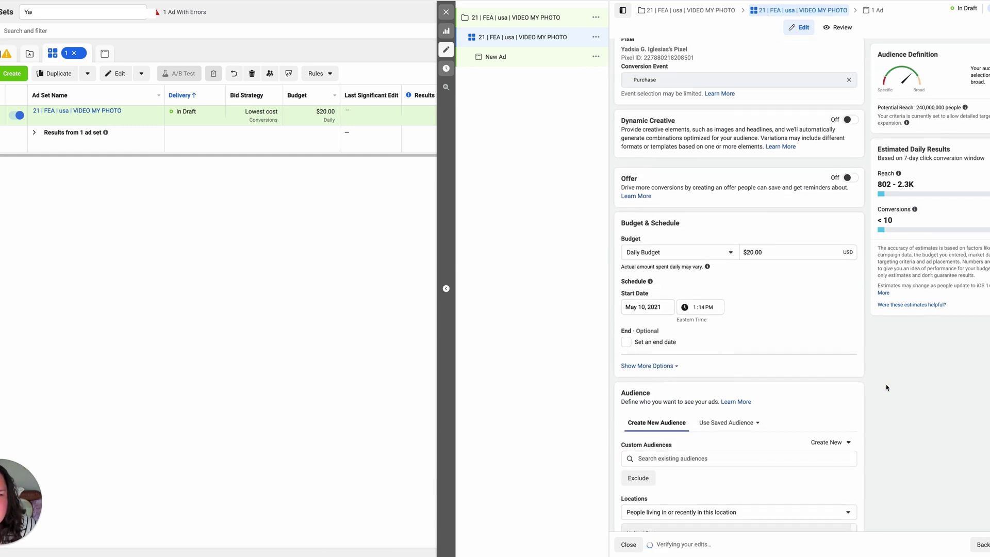
{"action": "scroll", "coordinate": [886, 386], "scroll_direction": "down", "scroll_amount": 1}
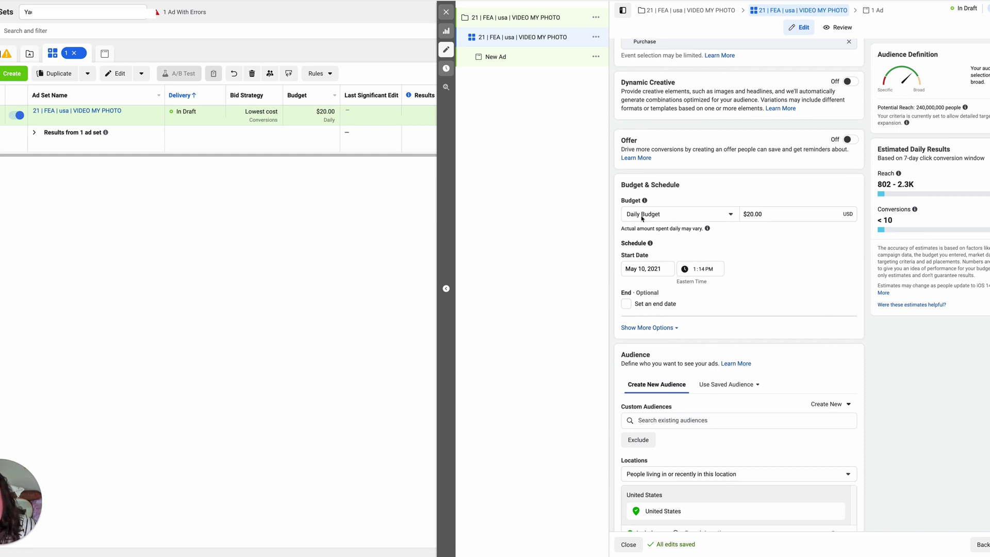
{"action": "left_click", "coordinate": [784, 213]}
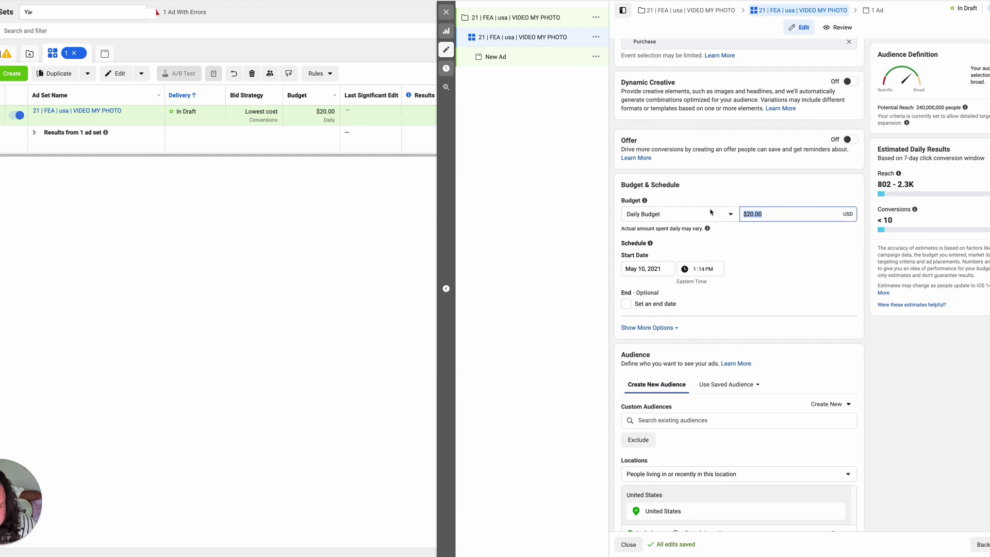
{"action": "type", "text": "100"}
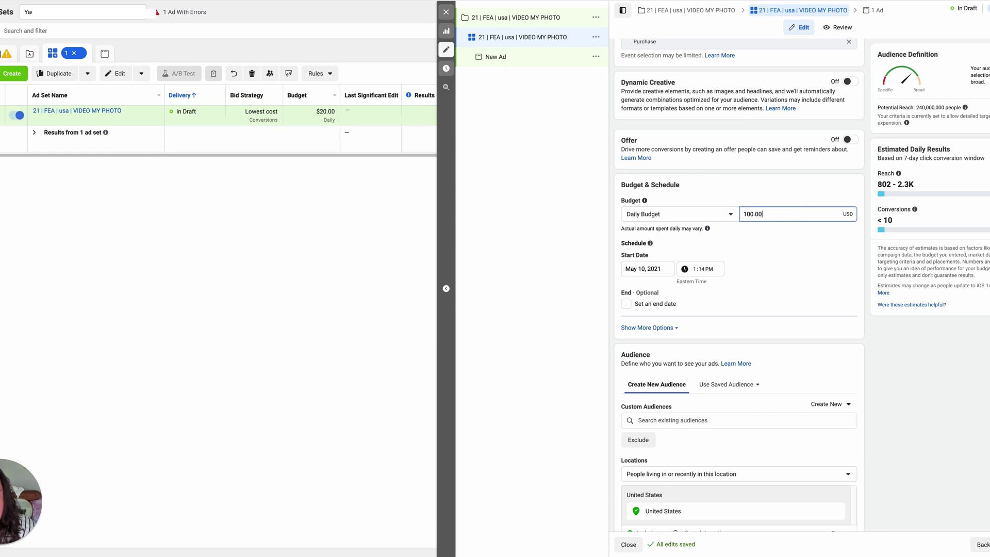
{"action": "left_click", "coordinate": [802, 247]}
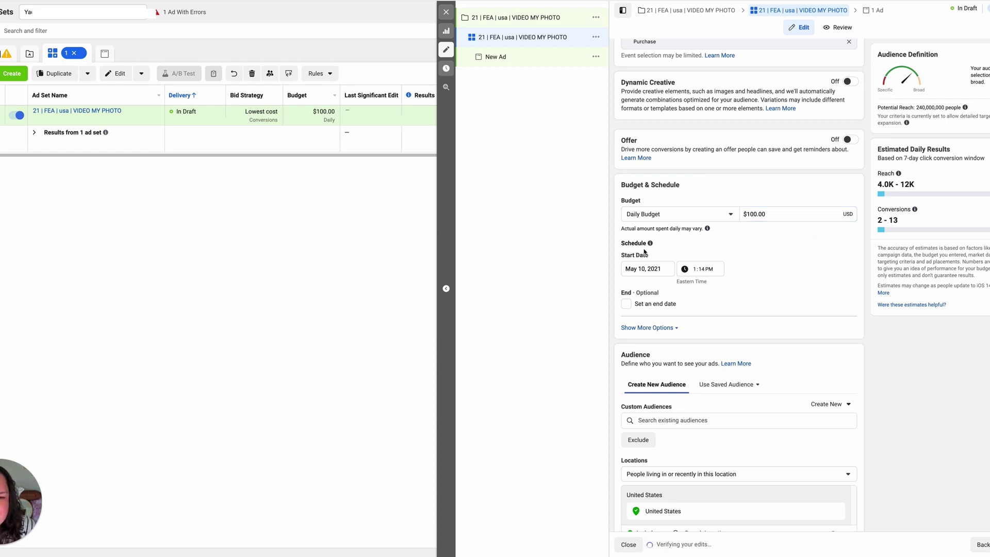
- Set the ad set start to May 11, 2021 at 12:00 AM
{"action": "left_click", "coordinate": [642, 269]}
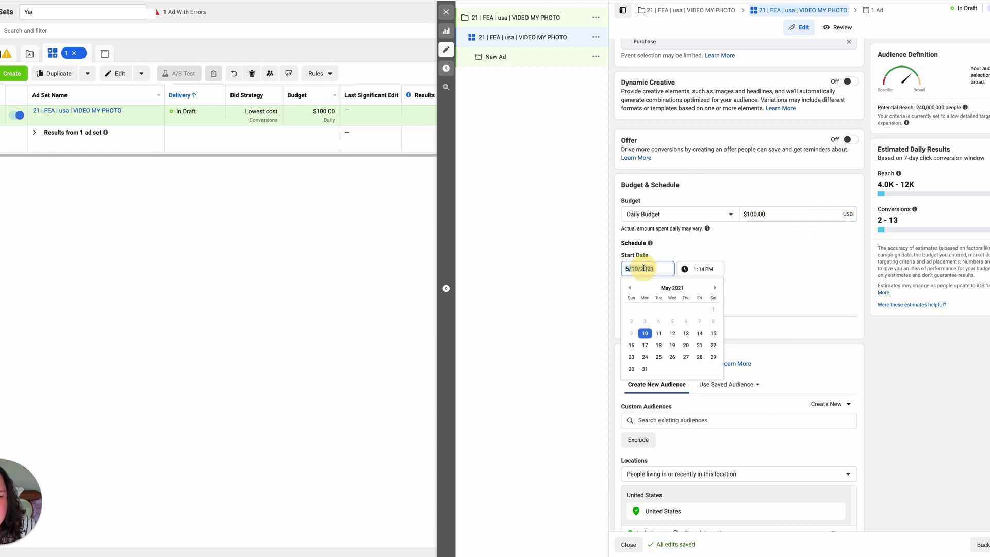
{"action": "left_click", "coordinate": [659, 334]}
{"action": "left_click", "coordinate": [697, 273]}
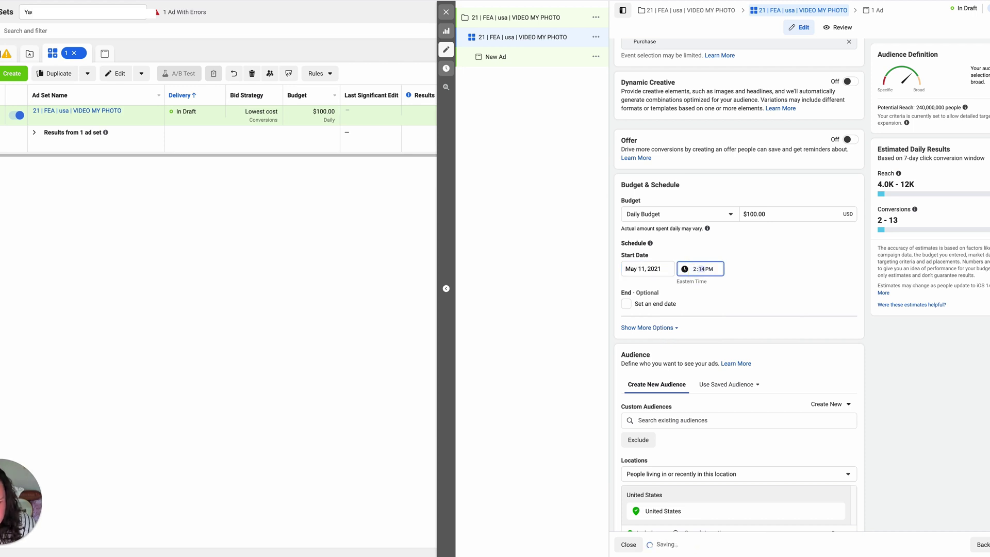
{"action": "left_click", "coordinate": [694, 269]}
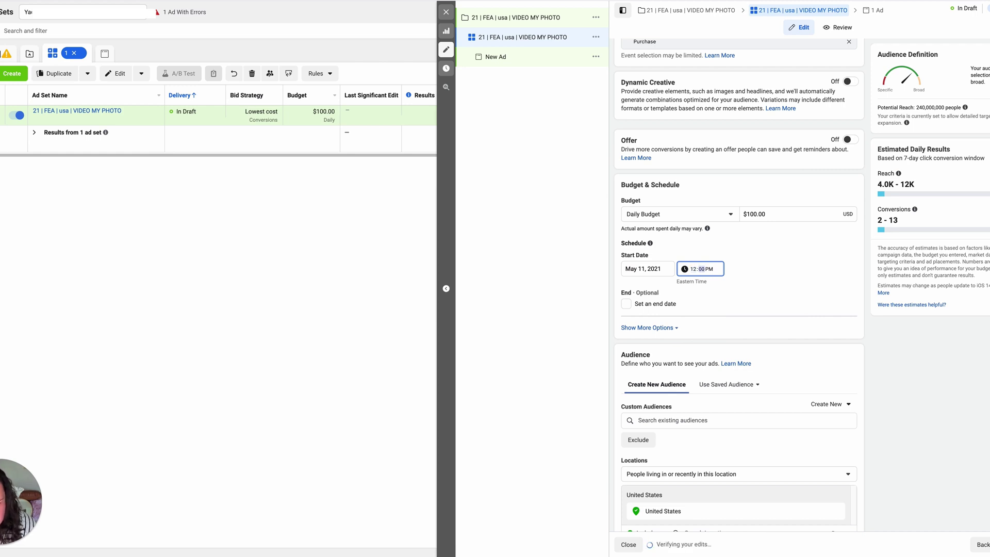
{"action": "left_click", "coordinate": [709, 269]}
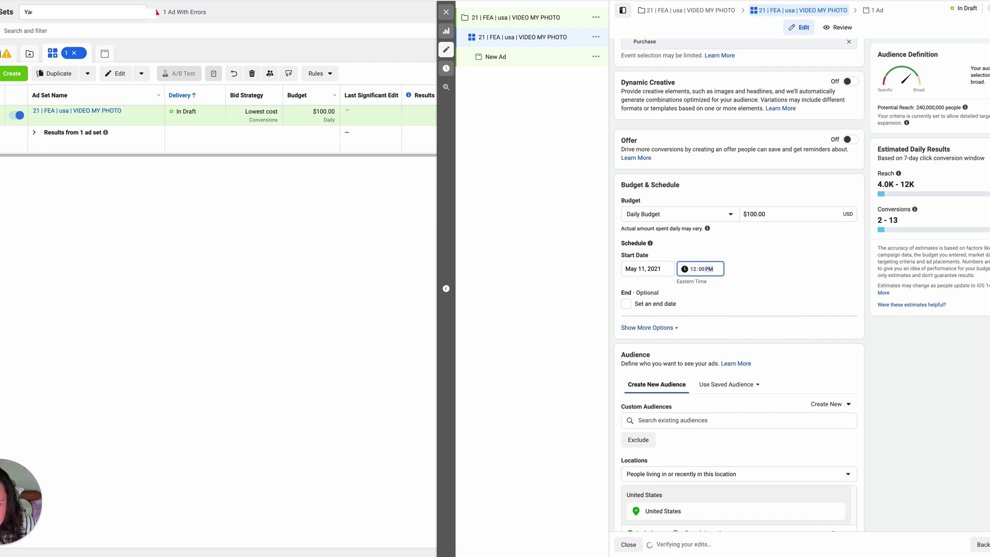
{"action": "left_click", "coordinate": [798, 300]}
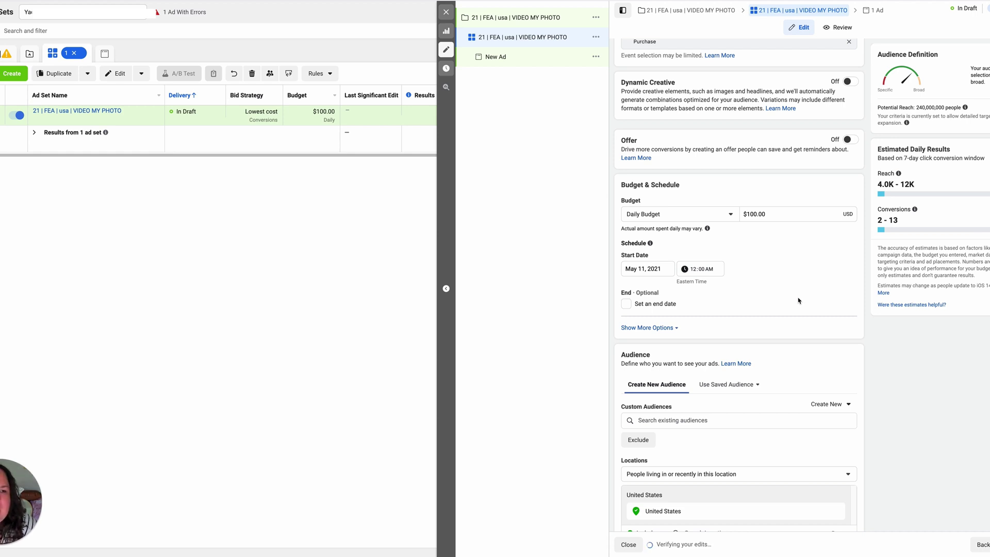
- Target women only, aged 24 to 65+
{"action": "scroll", "coordinate": [904, 428], "scroll_direction": "down", "scroll_amount": 5}
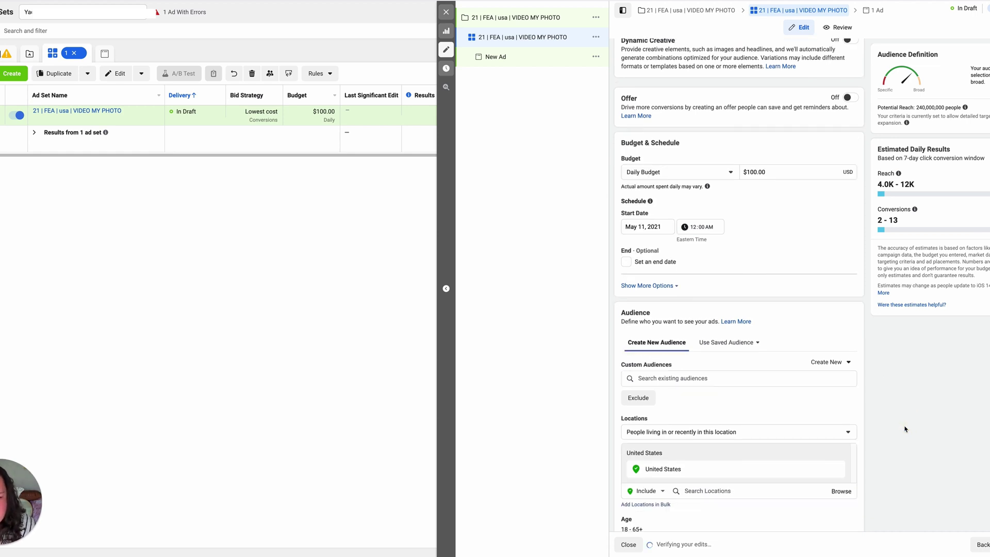
{"action": "scroll", "coordinate": [905, 429], "scroll_direction": "down", "scroll_amount": 2}
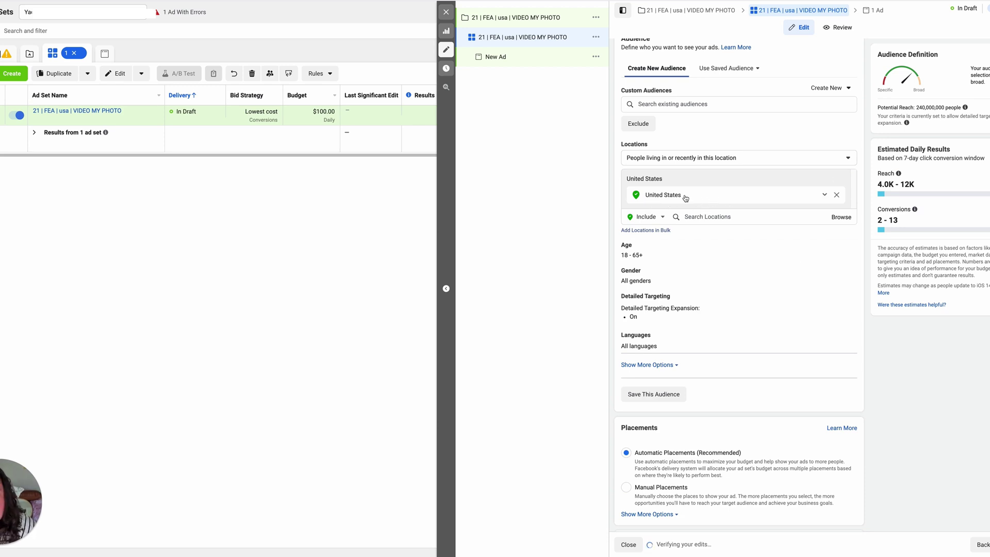
{"action": "scroll", "coordinate": [686, 199], "scroll_direction": "down", "scroll_amount": 1}
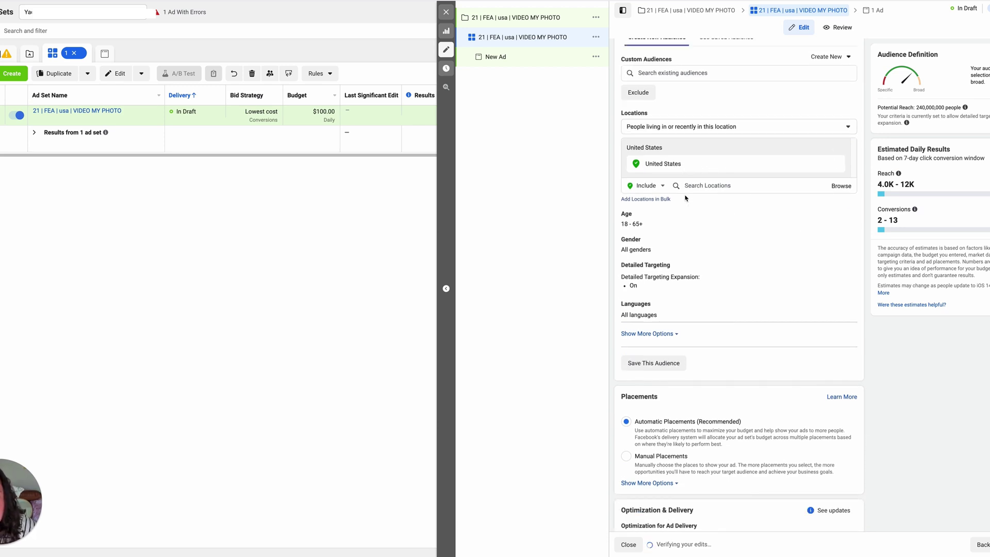
{"action": "left_click", "coordinate": [846, 218]}
{"action": "left_click", "coordinate": [638, 227]}
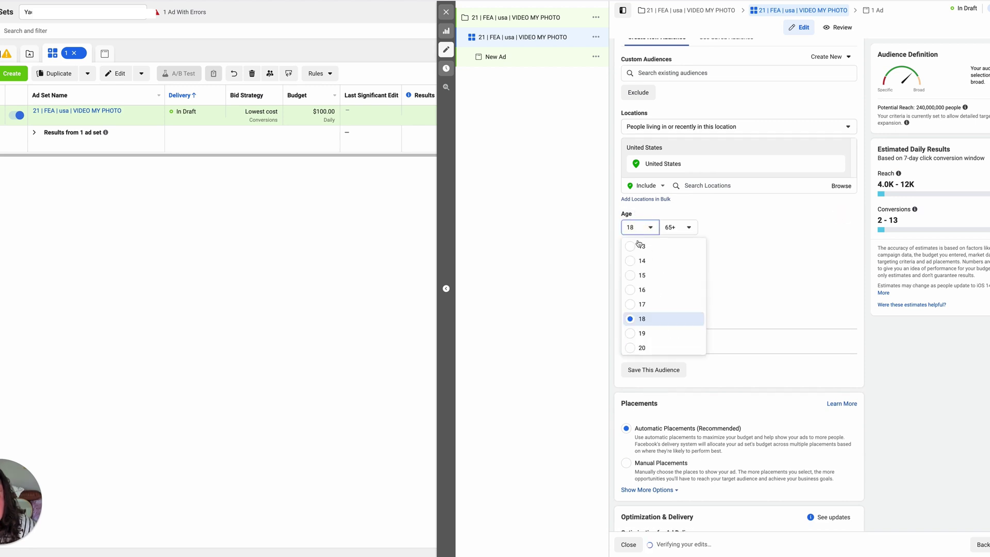
{"action": "scroll", "coordinate": [649, 258], "scroll_direction": "down", "scroll_amount": 3}
{"action": "scroll", "coordinate": [649, 255], "scroll_direction": "up", "scroll_amount": 3}
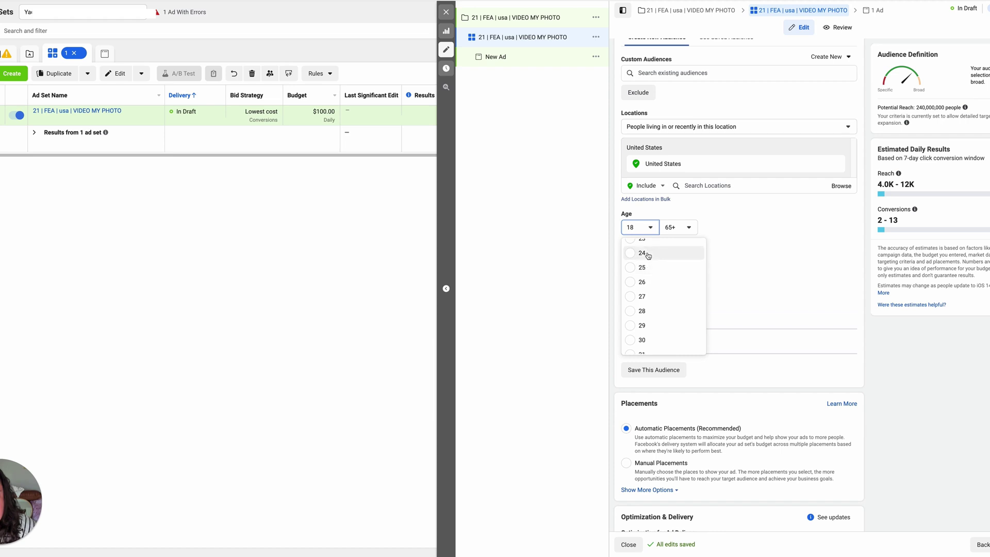
{"action": "left_click", "coordinate": [644, 253]}
{"action": "left_click", "coordinate": [688, 228]}
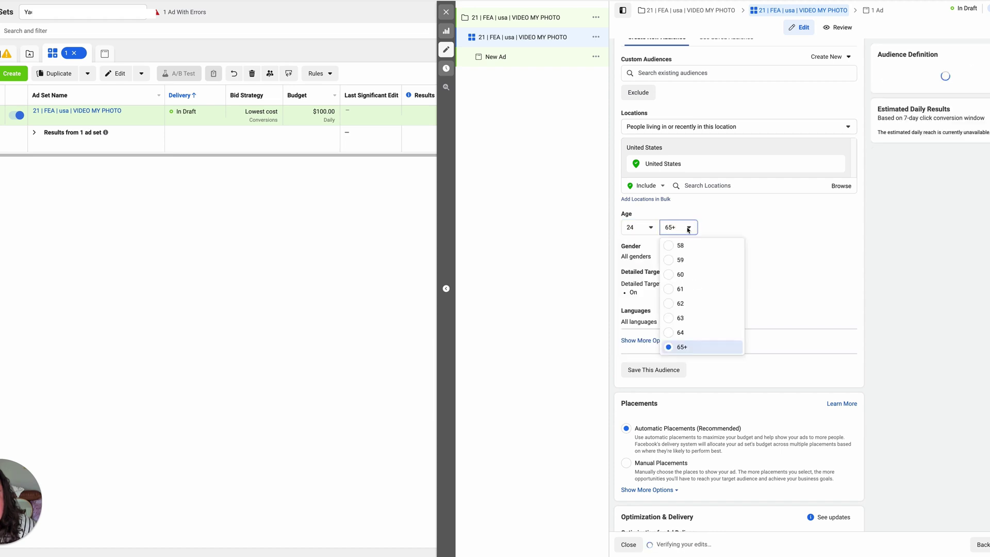
{"action": "left_click", "coordinate": [756, 222]}
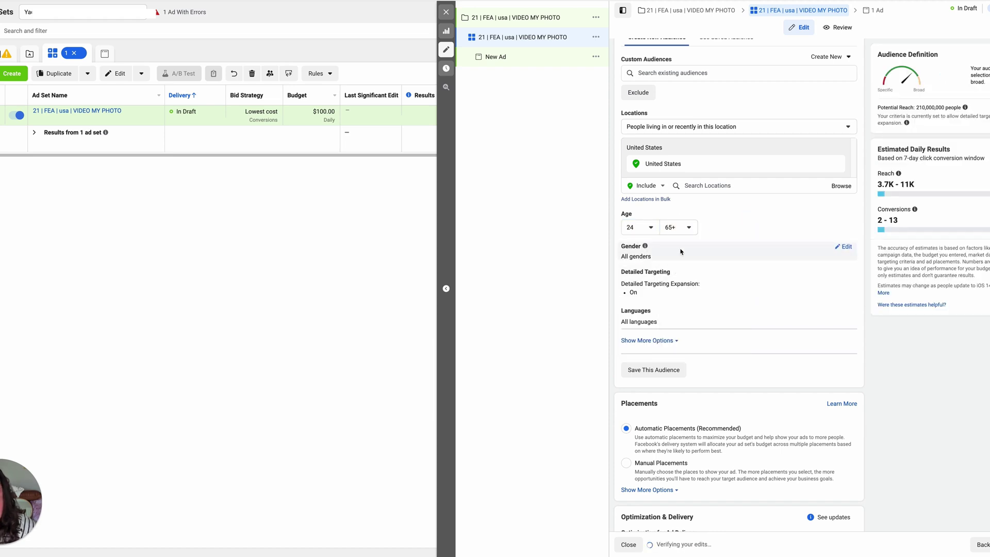
{"action": "left_click", "coordinate": [845, 248]}
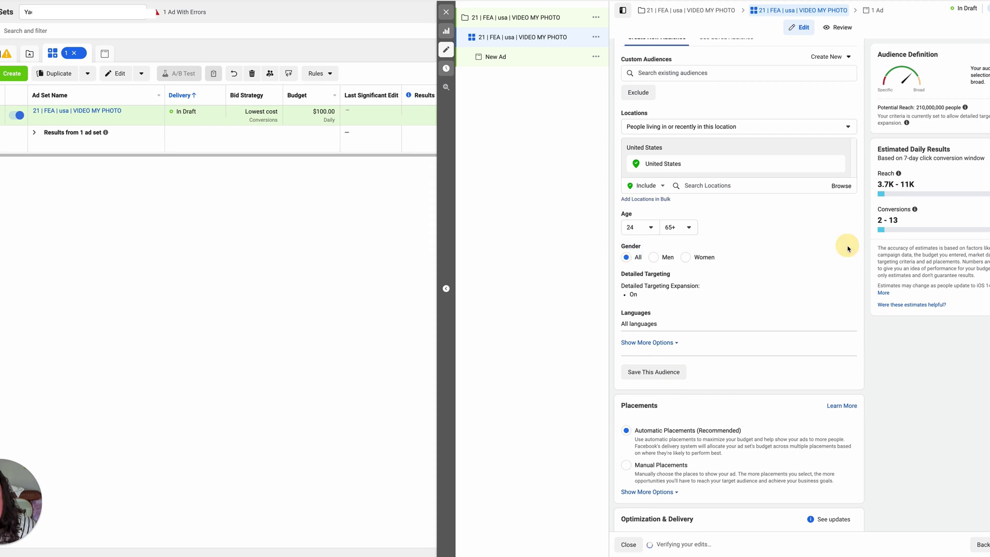
{"action": "left_click", "coordinate": [685, 258]}
- Turn off detailed targeting expansion and show the extra audience options
{"action": "scroll", "coordinate": [883, 360], "scroll_direction": "down", "scroll_amount": 1}
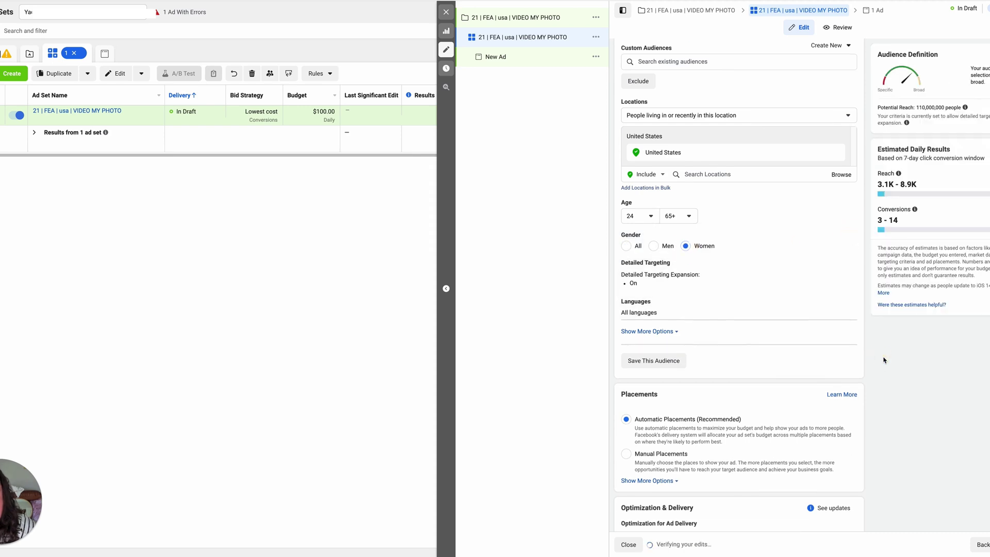
{"action": "scroll", "coordinate": [884, 360], "scroll_direction": "down", "scroll_amount": 2}
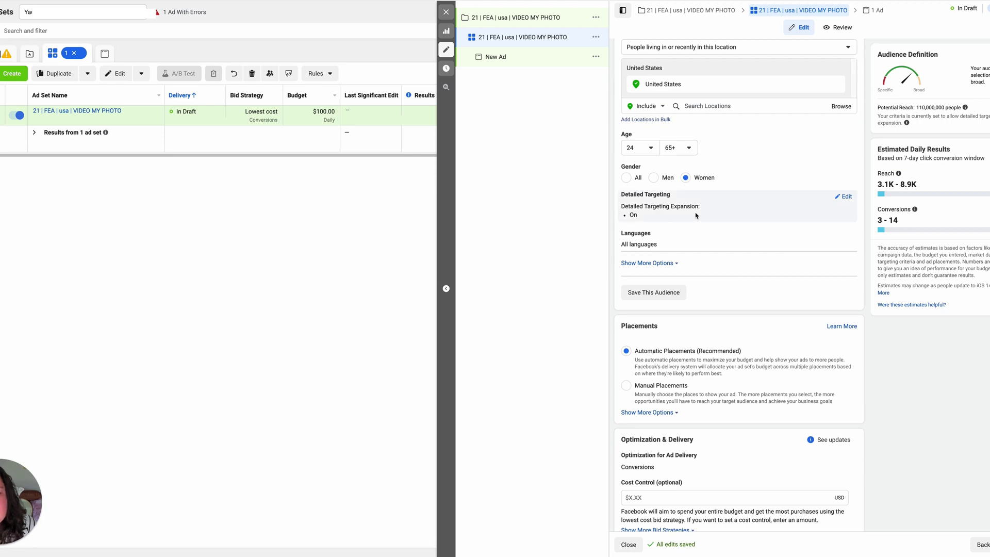
{"action": "left_click", "coordinate": [843, 199]}
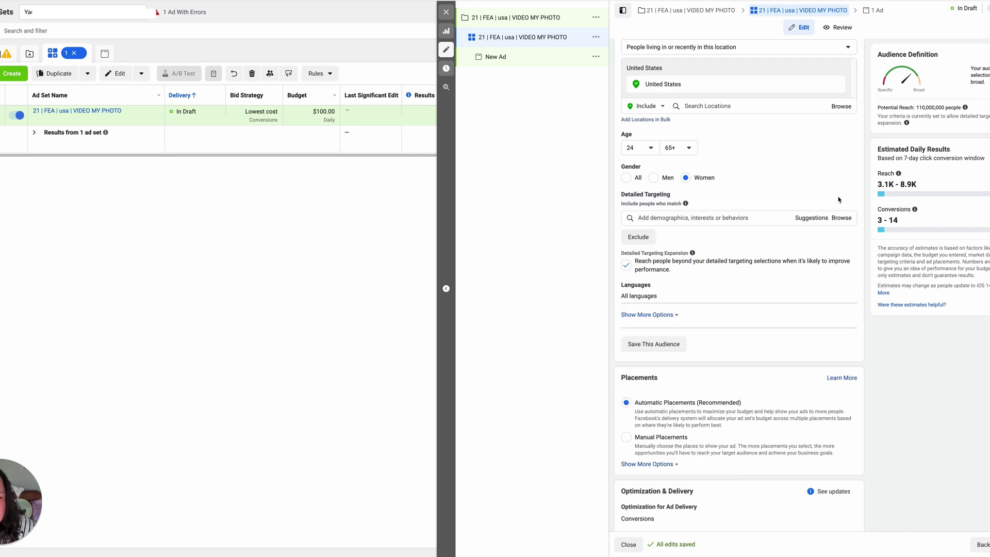
{"action": "left_click", "coordinate": [627, 265]}
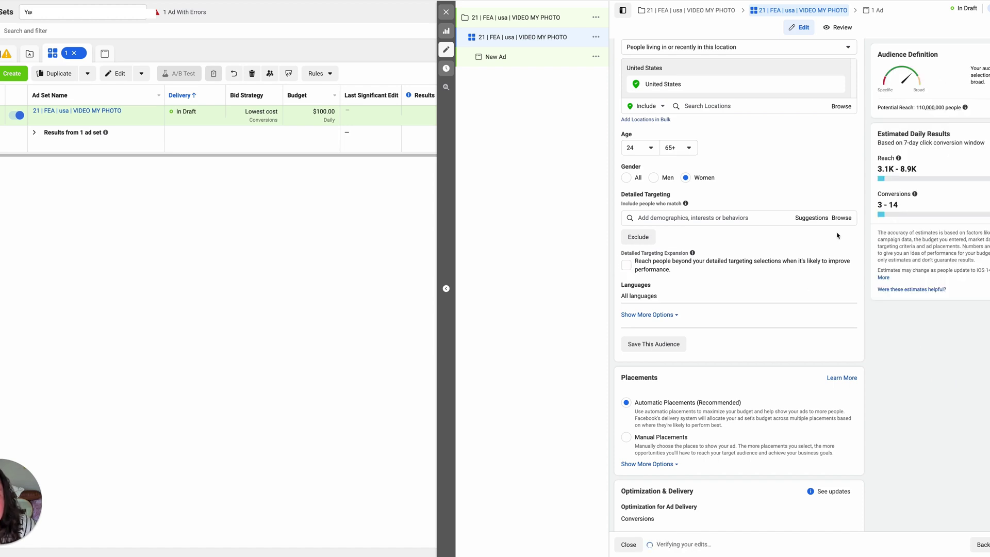
{"action": "scroll", "coordinate": [923, 361], "scroll_direction": "down", "scroll_amount": 1}
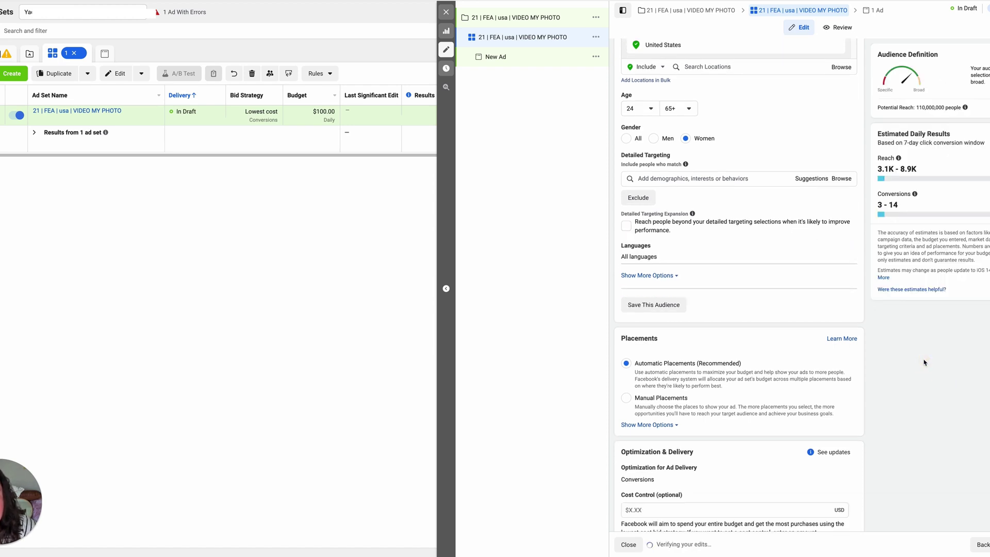
{"action": "left_click", "coordinate": [650, 276]}
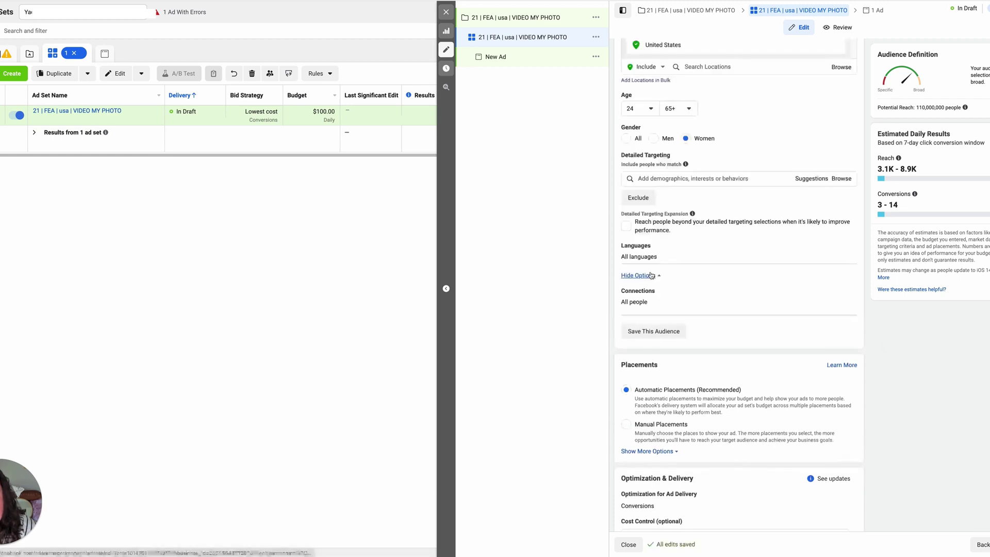
- Add the Female Entrepreneur Association interest to detailed targeting
{"action": "left_click", "coordinate": [726, 178]}
{"action": "type", "text": "FEMAL"}
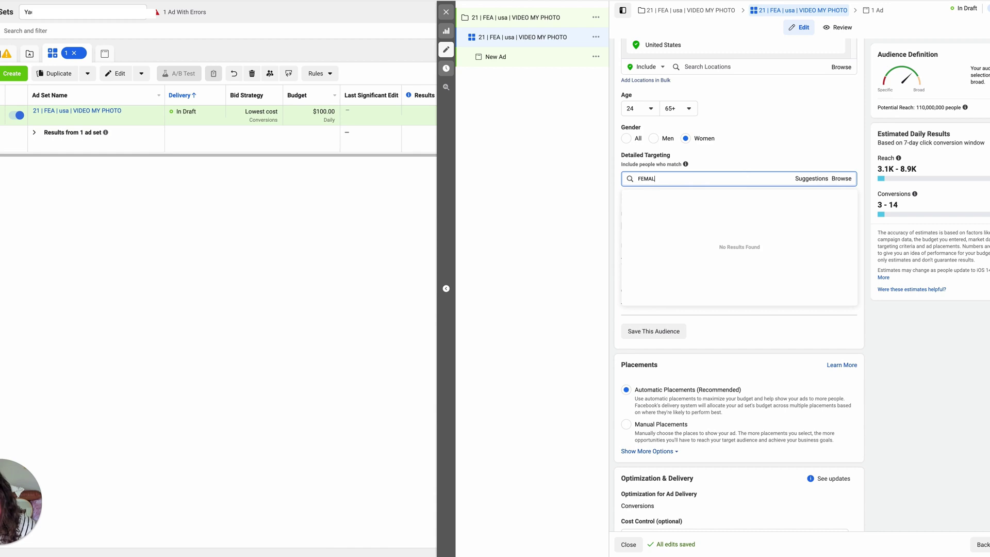
{"action": "type", "text": "E ENT"}
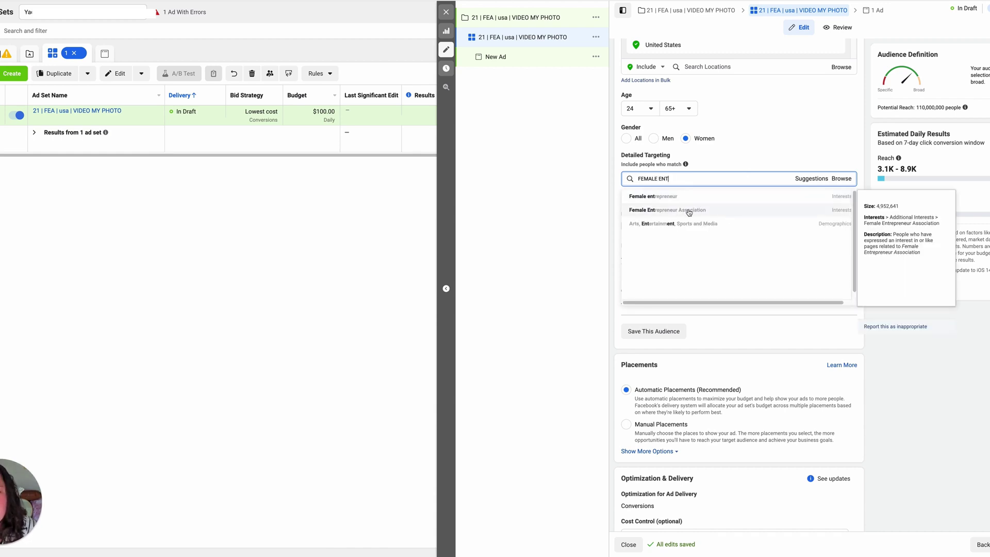
{"action": "left_click", "coordinate": [657, 211]}
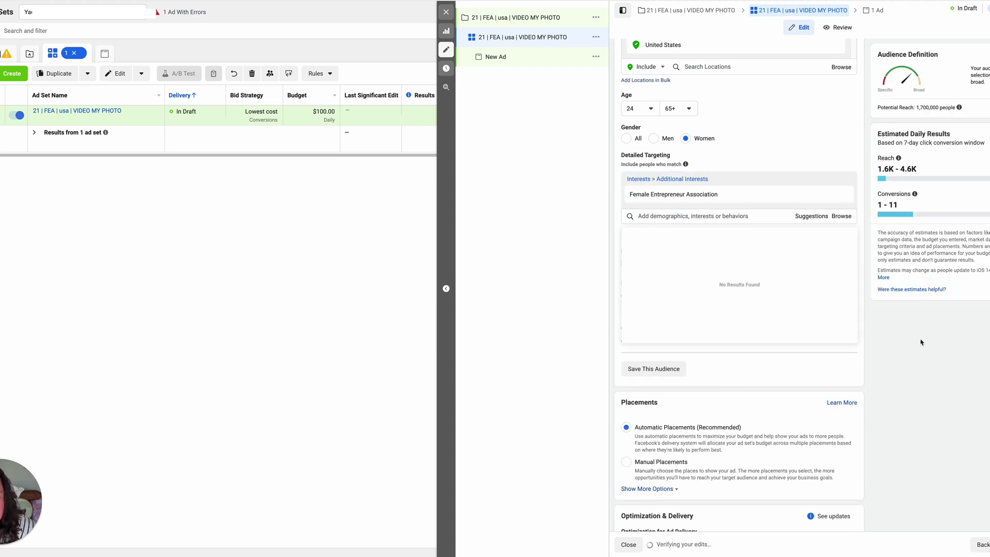
{"action": "left_click", "coordinate": [908, 383]}
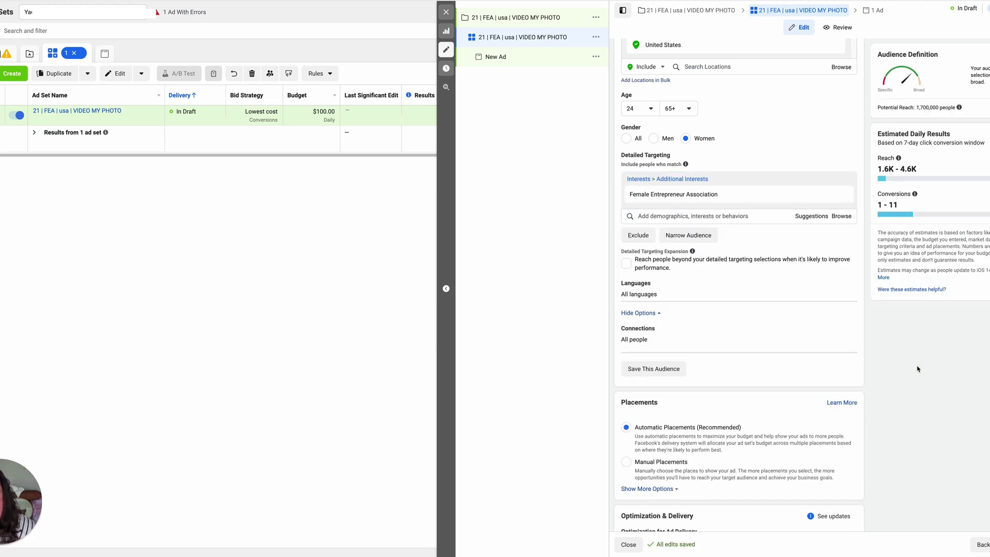
{"action": "scroll", "coordinate": [917, 369], "scroll_direction": "up", "scroll_amount": 3}
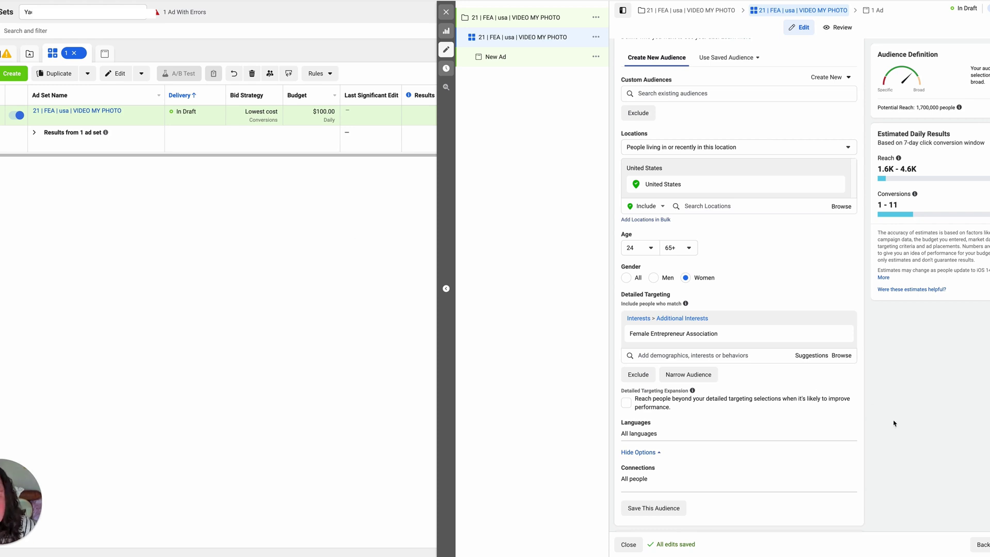
{"action": "scroll", "coordinate": [885, 436], "scroll_direction": "down", "scroll_amount": 5}
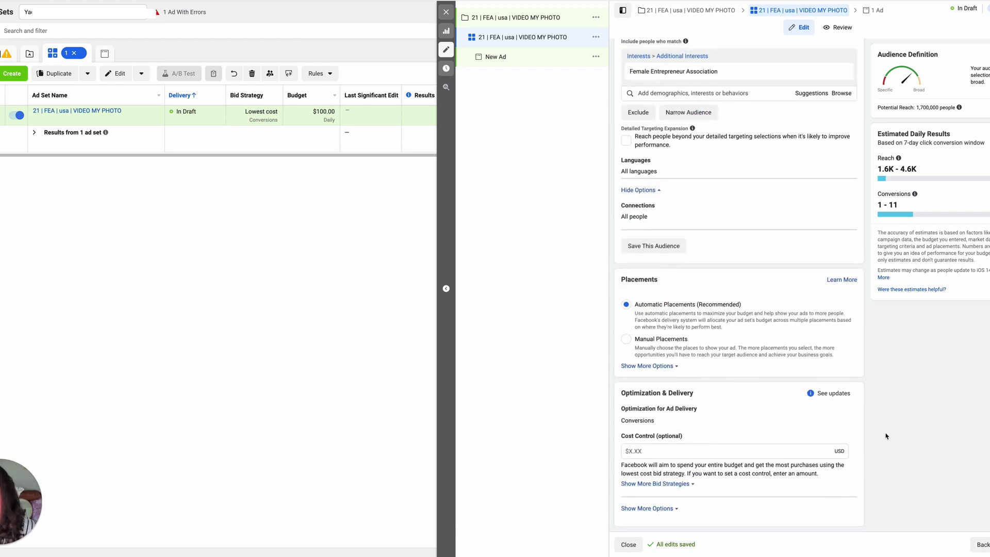
- Switch to manual placements, excluding Audience Network and Messenger
{"action": "left_click", "coordinate": [626, 341]}
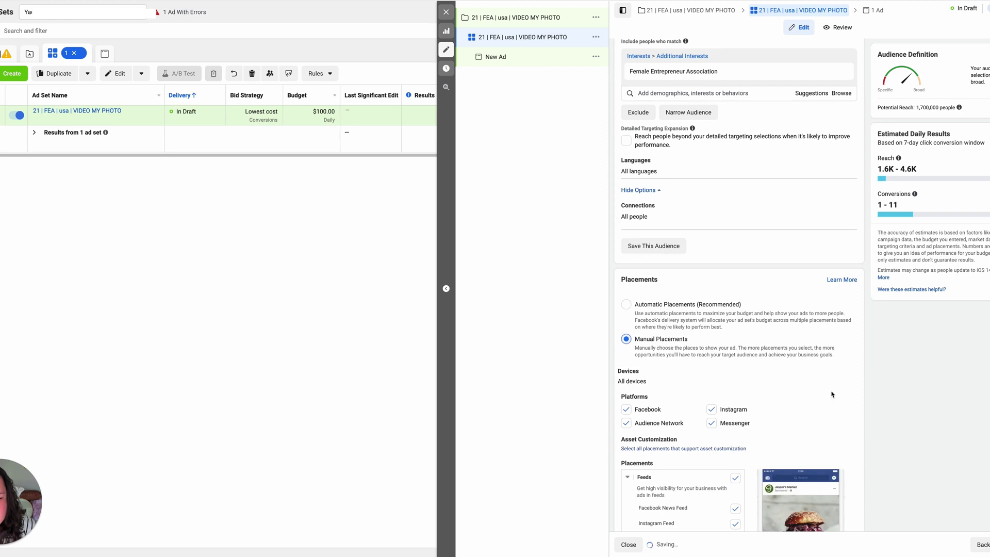
{"action": "scroll", "coordinate": [769, 366], "scroll_direction": "down", "scroll_amount": 3}
{"action": "left_click", "coordinate": [626, 270]}
{"action": "left_click", "coordinate": [712, 271]}
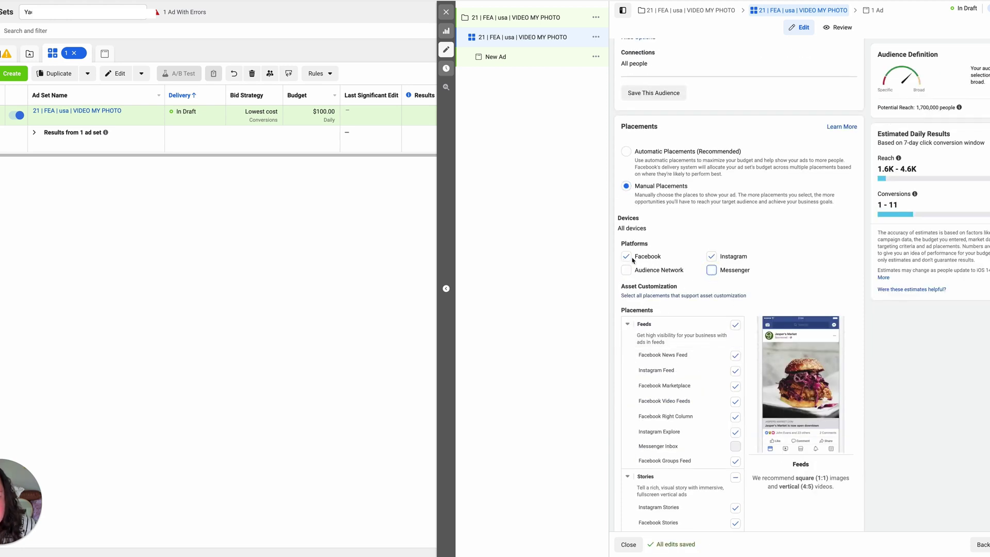
- Remove Facebook Video Feeds, Instagram Explore, Marketplace and both Stories placements
{"action": "scroll", "coordinate": [908, 402], "scroll_direction": "down", "scroll_amount": 5}
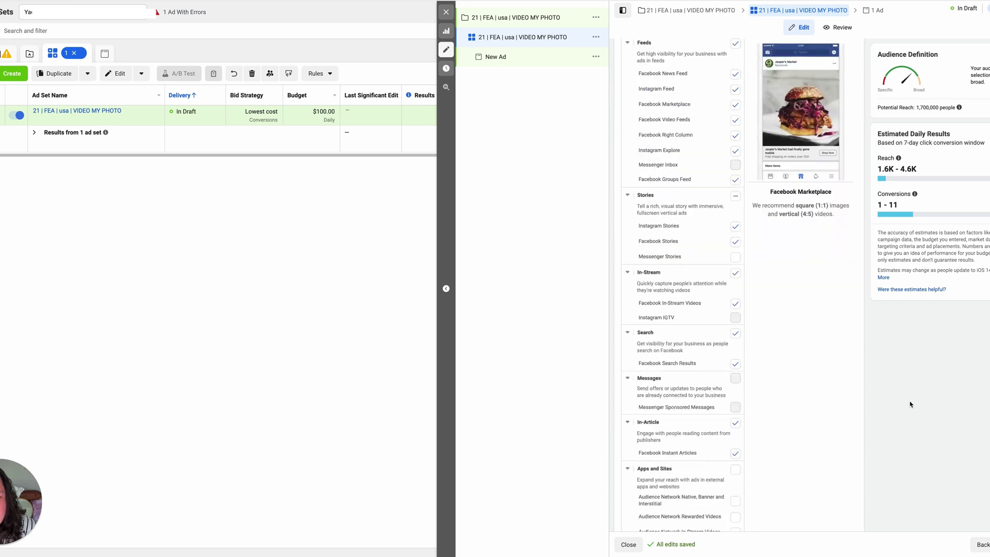
{"action": "scroll", "coordinate": [712, 237], "scroll_direction": "up", "scroll_amount": 1}
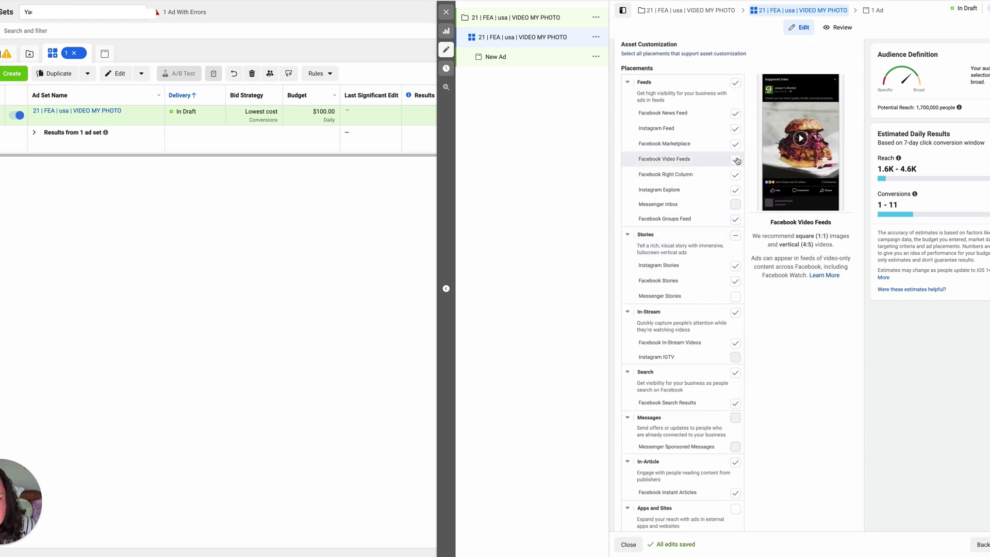
{"action": "left_click", "coordinate": [736, 159]}
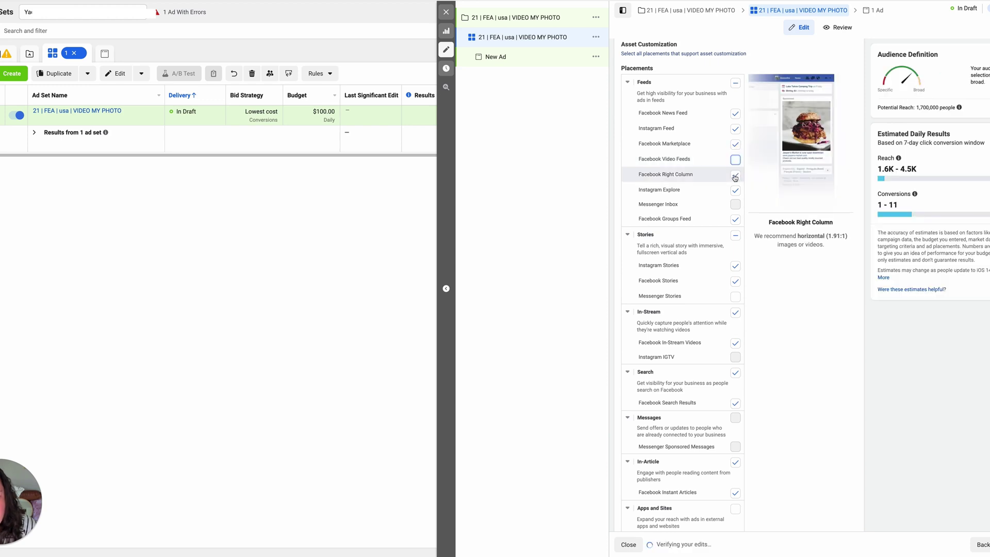
{"action": "left_click", "coordinate": [735, 190]}
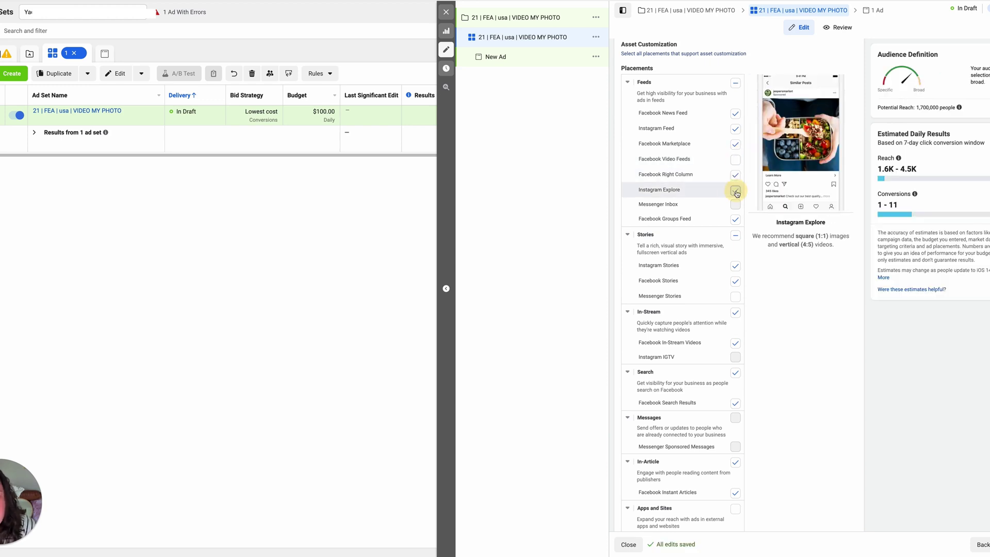
{"action": "left_click", "coordinate": [735, 220]}
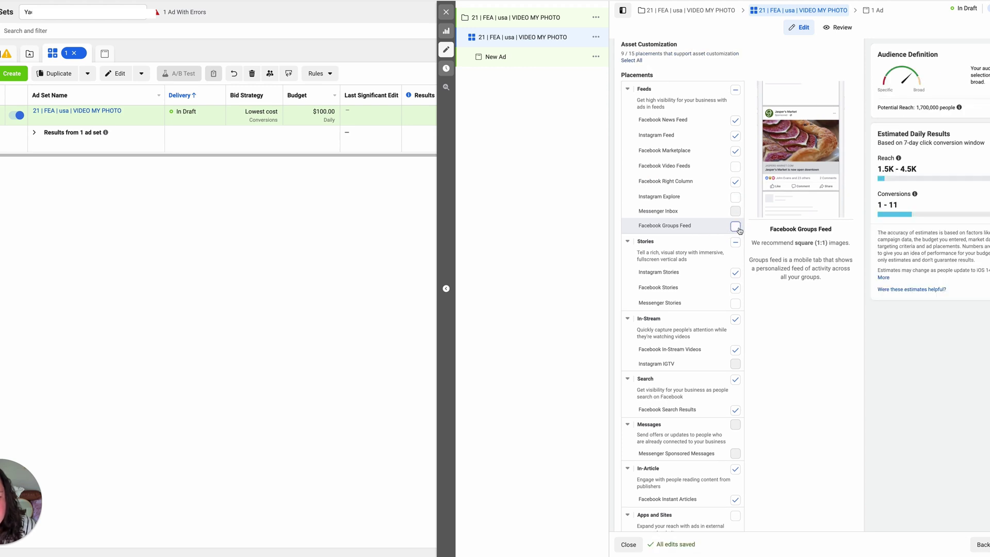
{"action": "left_click", "coordinate": [735, 228]}
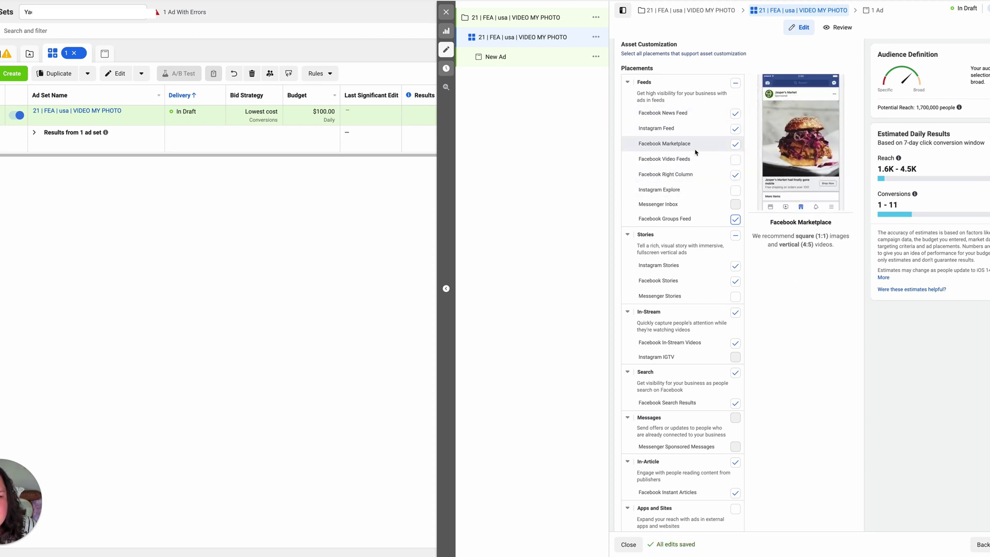
{"action": "left_click", "coordinate": [735, 145]}
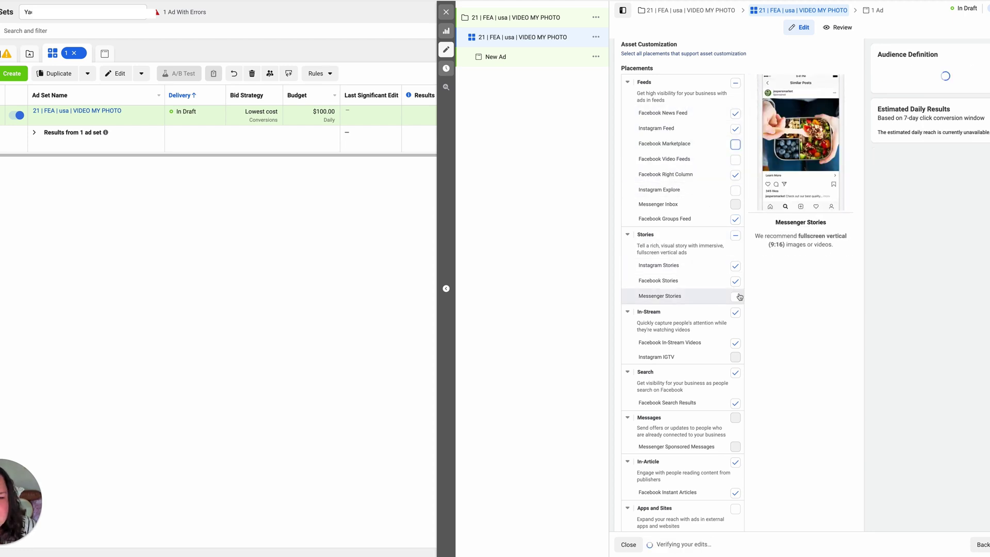
{"action": "left_click", "coordinate": [735, 266]}
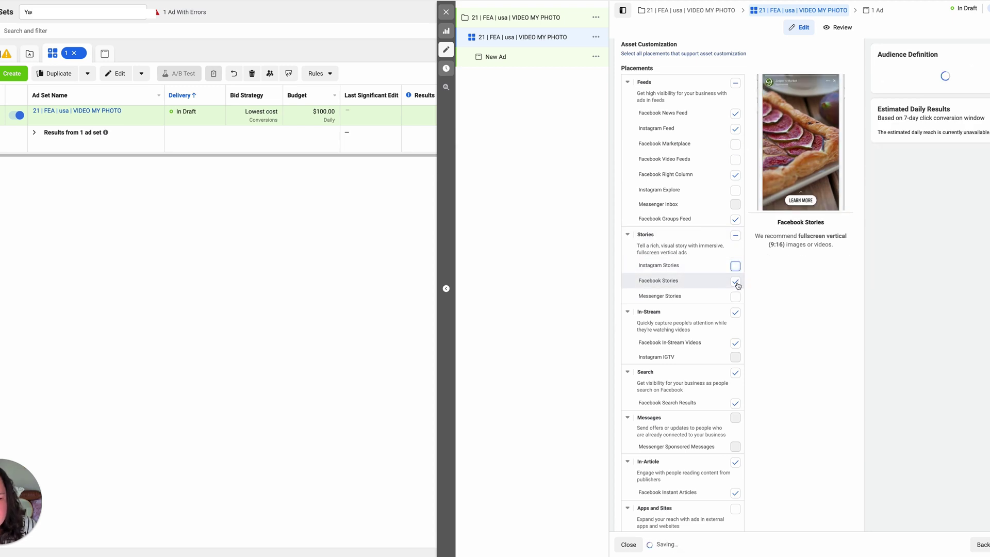
{"action": "left_click", "coordinate": [736, 283]}
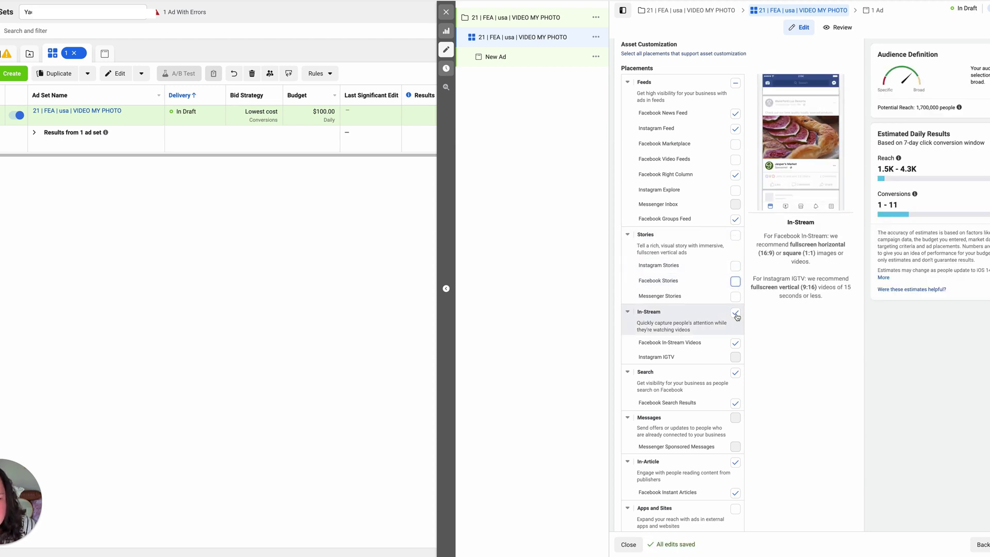
- Remove the Search and In-Article placements, then open the New Ad
{"action": "left_click", "coordinate": [735, 343]}
{"action": "scroll", "coordinate": [722, 354], "scroll_direction": "down", "scroll_amount": 2}
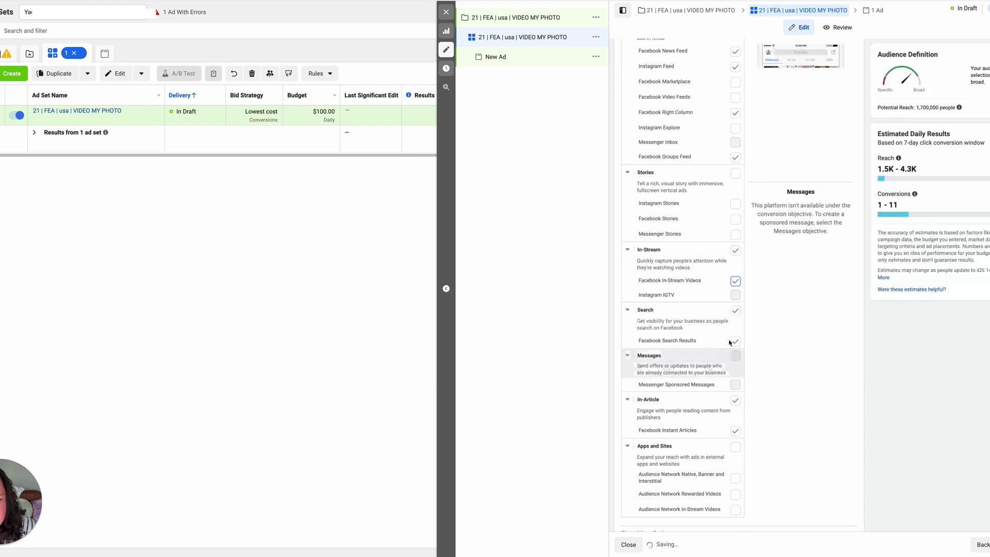
{"action": "left_click", "coordinate": [735, 311]}
{"action": "left_click", "coordinate": [735, 400]}
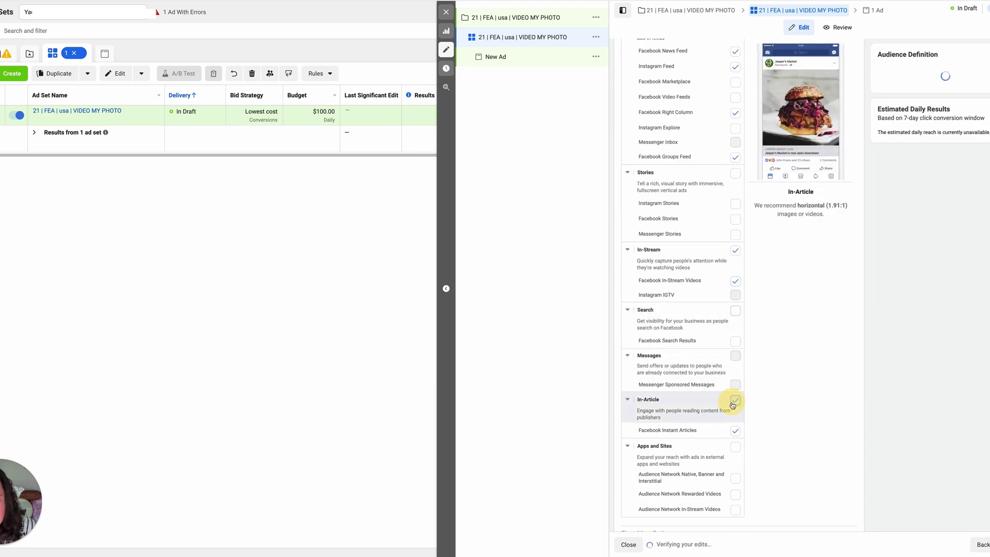
{"action": "scroll", "coordinate": [733, 437], "scroll_direction": "down", "scroll_amount": 2}
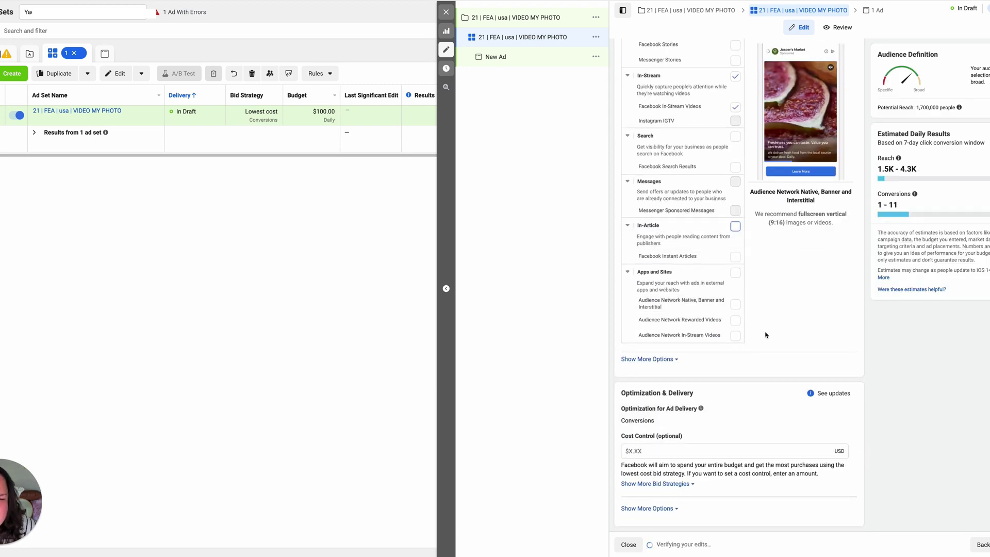
{"action": "scroll", "coordinate": [765, 335], "scroll_direction": "up", "scroll_amount": 3}
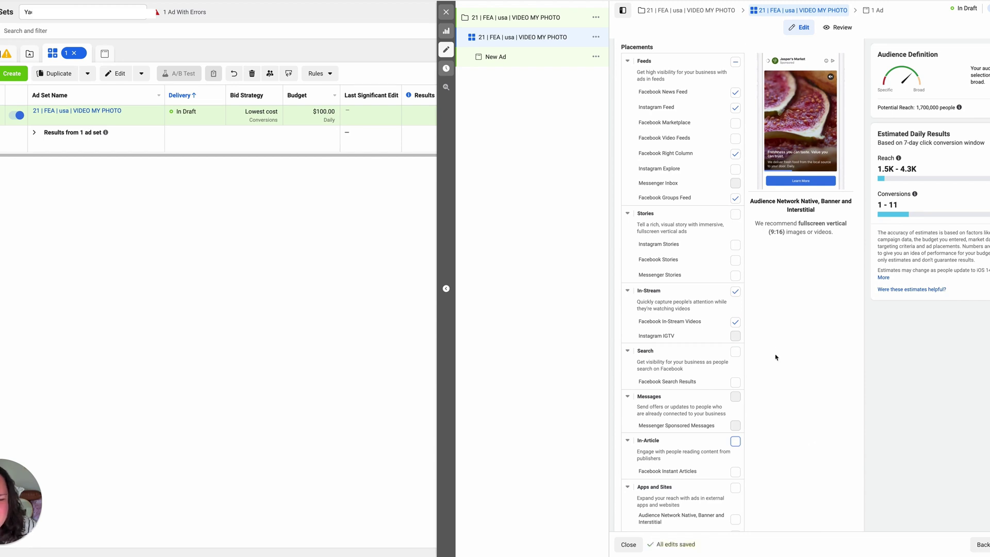
{"action": "scroll", "coordinate": [768, 345], "scroll_direction": "down", "scroll_amount": 4}
{"action": "scroll", "coordinate": [775, 359], "scroll_direction": "up", "scroll_amount": 10}
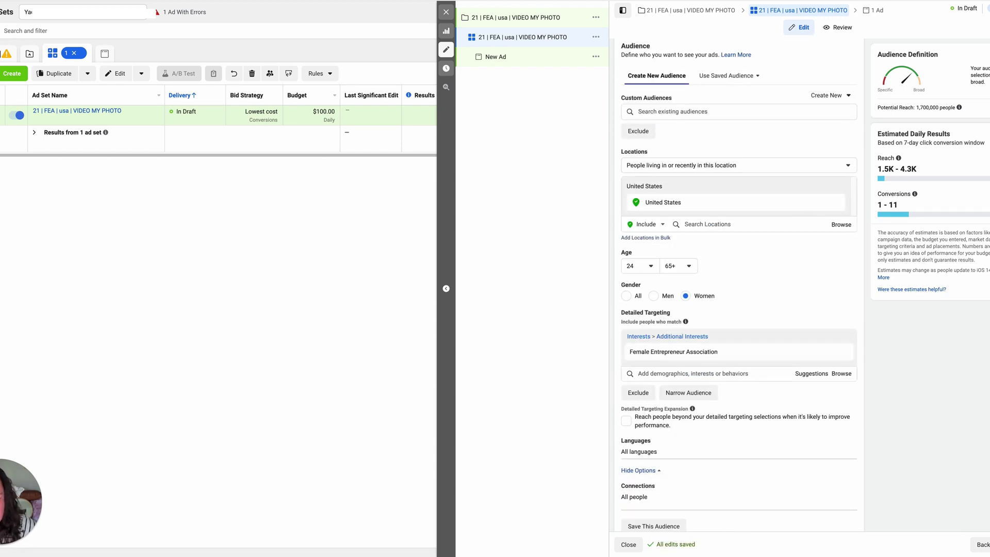
{"action": "left_click", "coordinate": [495, 57]}
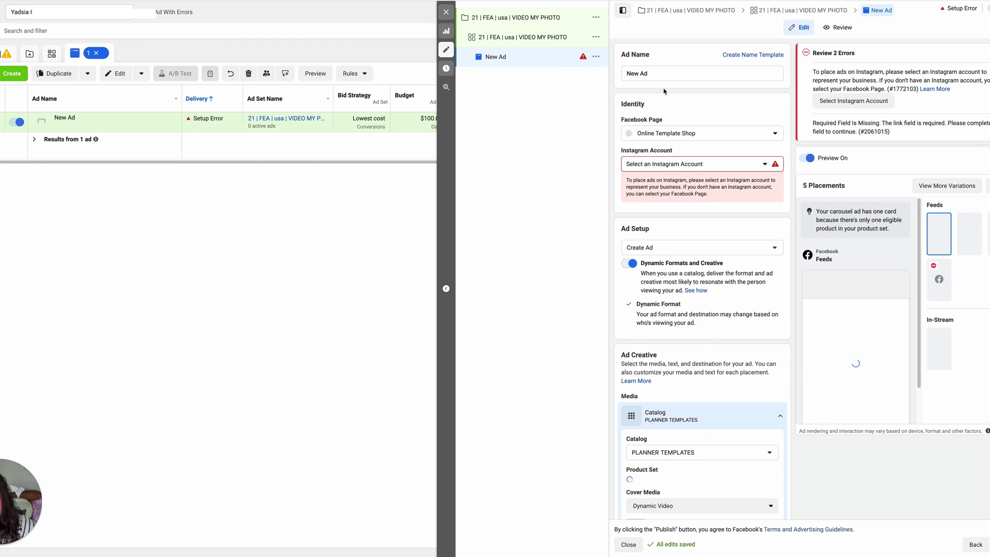
- Paste '21 | FEA | usa | VIDEO MY PHOTO' as the ad name and link the shop's Instagram account
{"action": "left_click", "coordinate": [670, 71]}
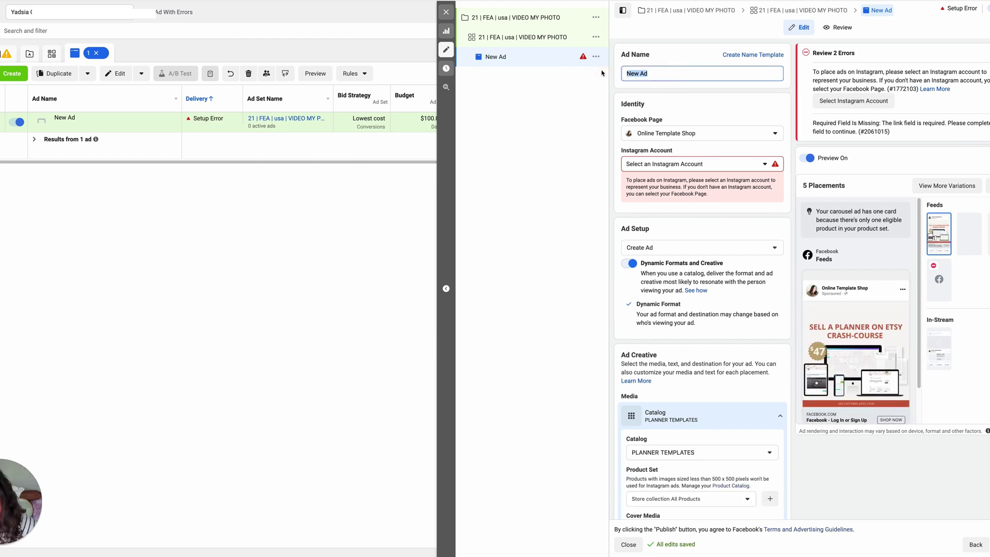
{"action": "key", "text": "ctrl+a"}
{"action": "type", "text": "21 | FEA | usa | VIDEO MY PHOTO"}
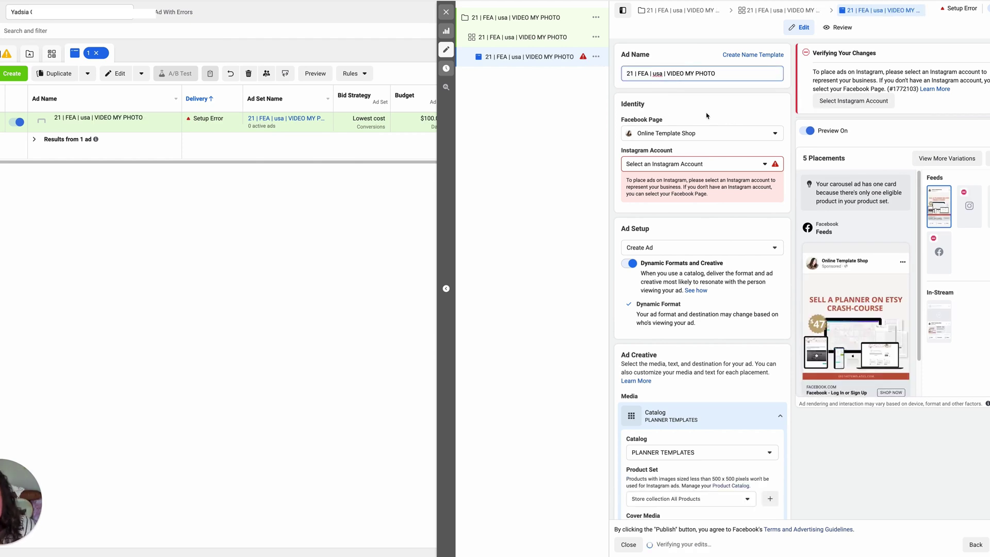
{"action": "left_click", "coordinate": [647, 164]}
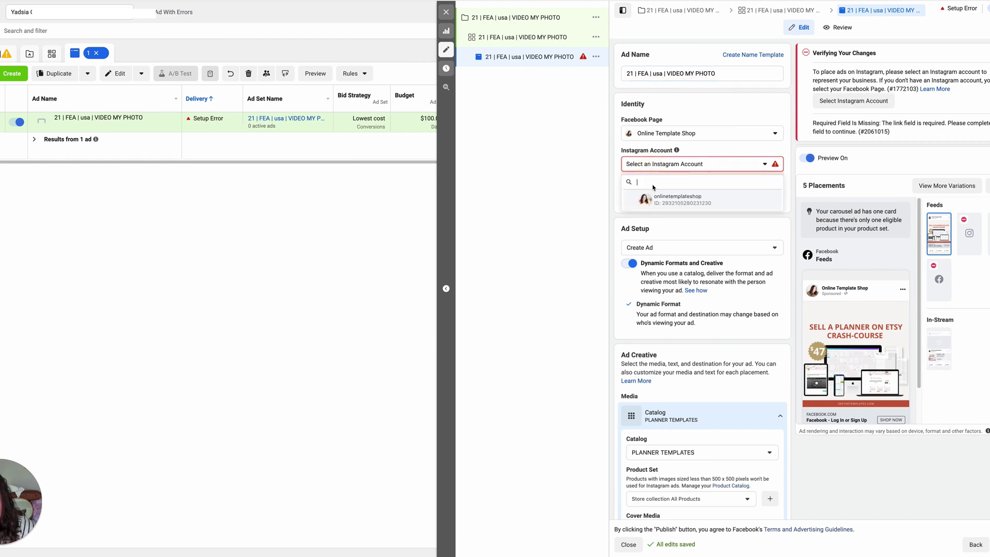
{"action": "left_click", "coordinate": [668, 201]}
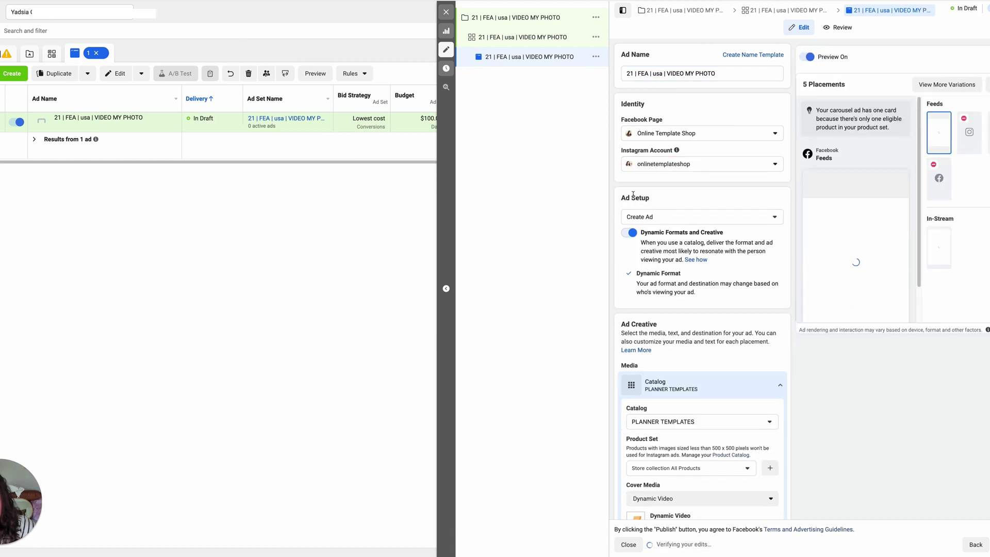
- Turn off Dynamic Formats and Creative for the ad
{"action": "scroll", "coordinate": [614, 213], "scroll_direction": "down", "scroll_amount": 1}
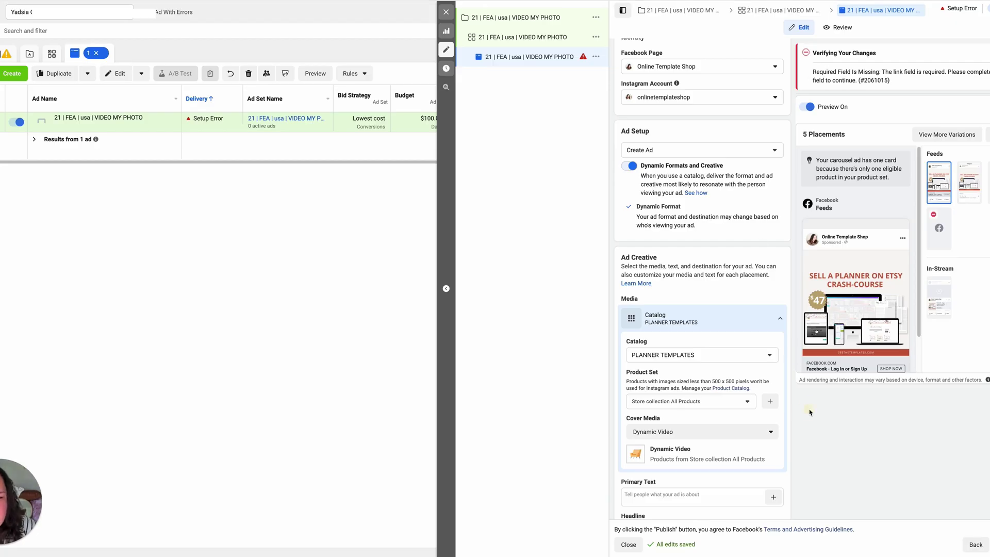
{"action": "scroll", "coordinate": [808, 413], "scroll_direction": "down", "scroll_amount": 2}
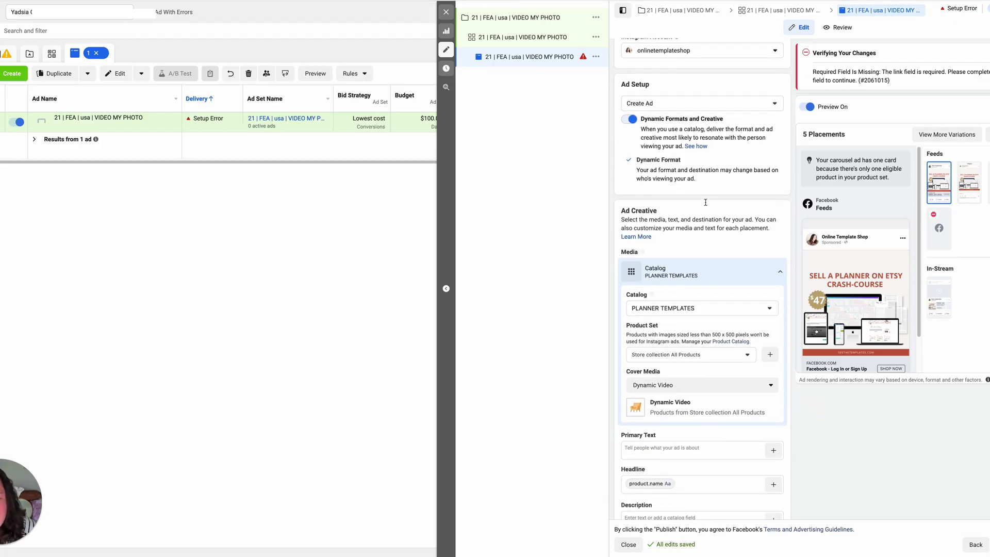
{"action": "left_click", "coordinate": [628, 122]}
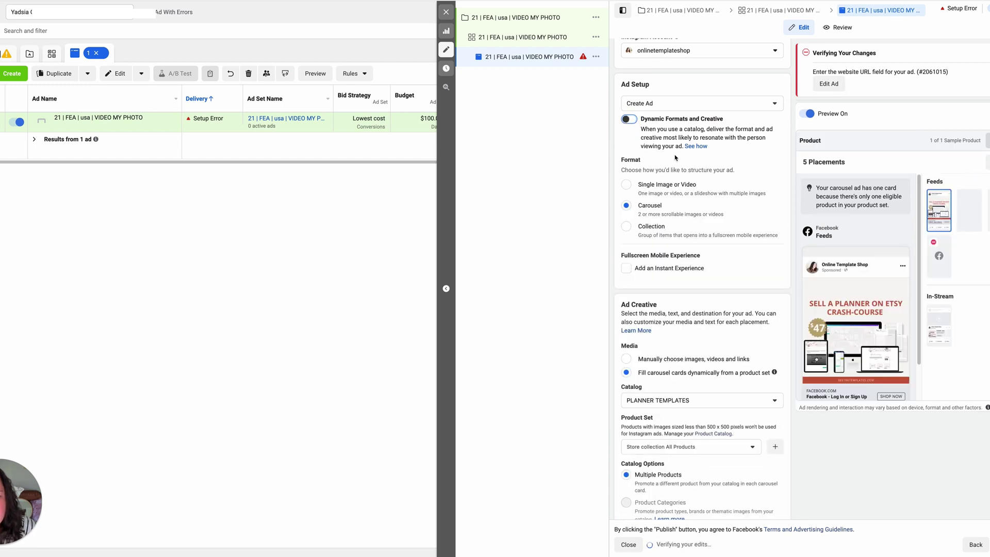
- Make it a single-video ad using the planner templates video, accepting its 5 placement crops
{"action": "left_click", "coordinate": [627, 187]}
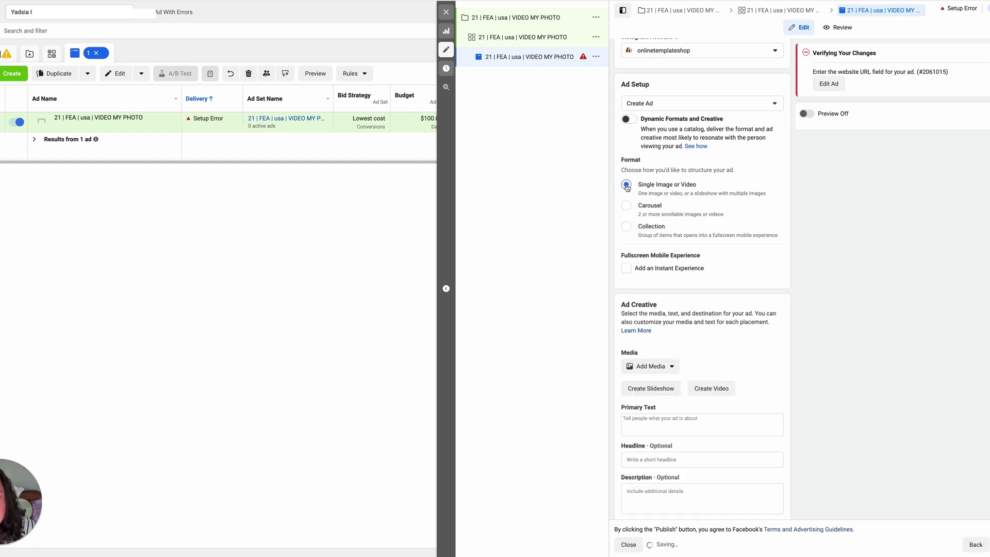
{"action": "scroll", "coordinate": [691, 353], "scroll_direction": "down", "scroll_amount": 1}
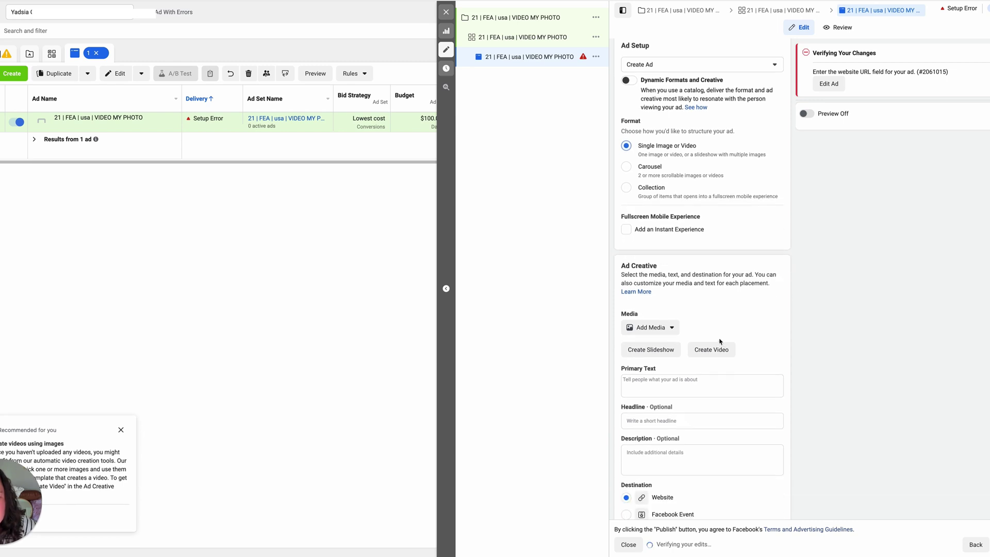
{"action": "left_click", "coordinate": [665, 335]}
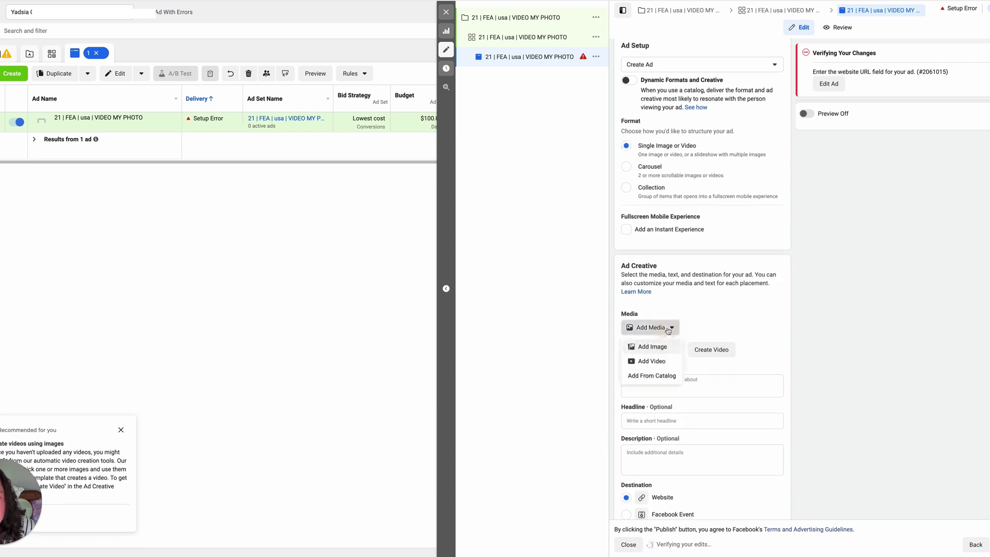
{"action": "left_click", "coordinate": [655, 362]}
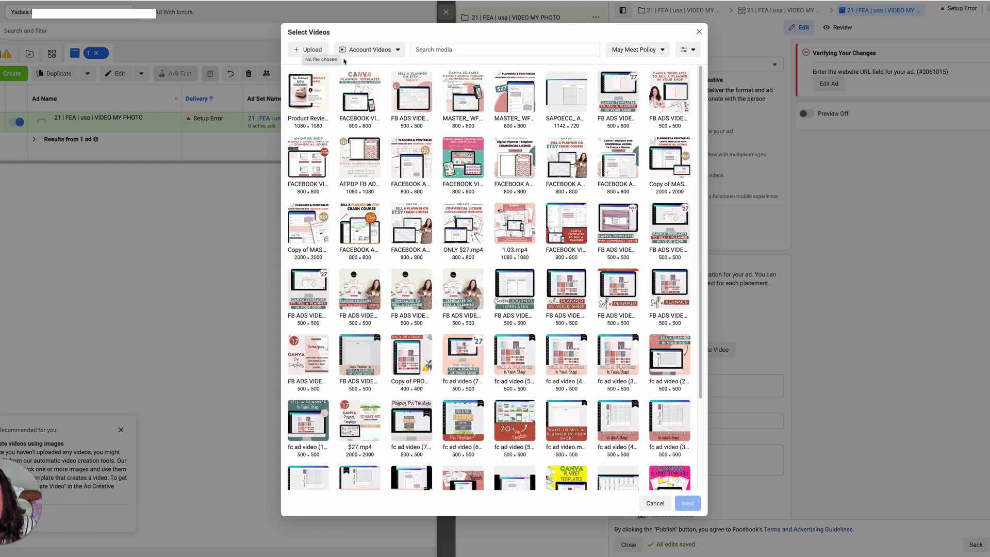
{"action": "left_click", "coordinate": [362, 87]}
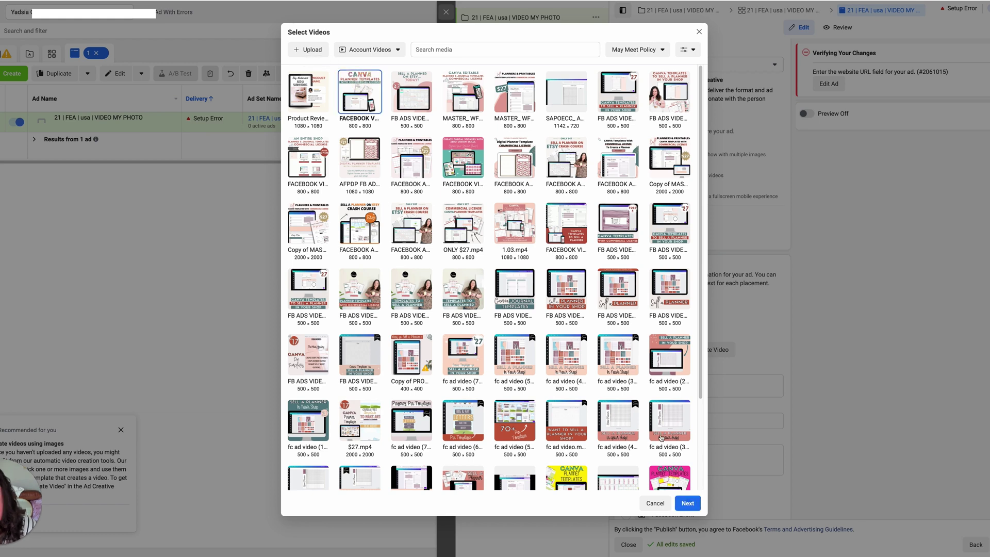
{"action": "left_click", "coordinate": [687, 503]}
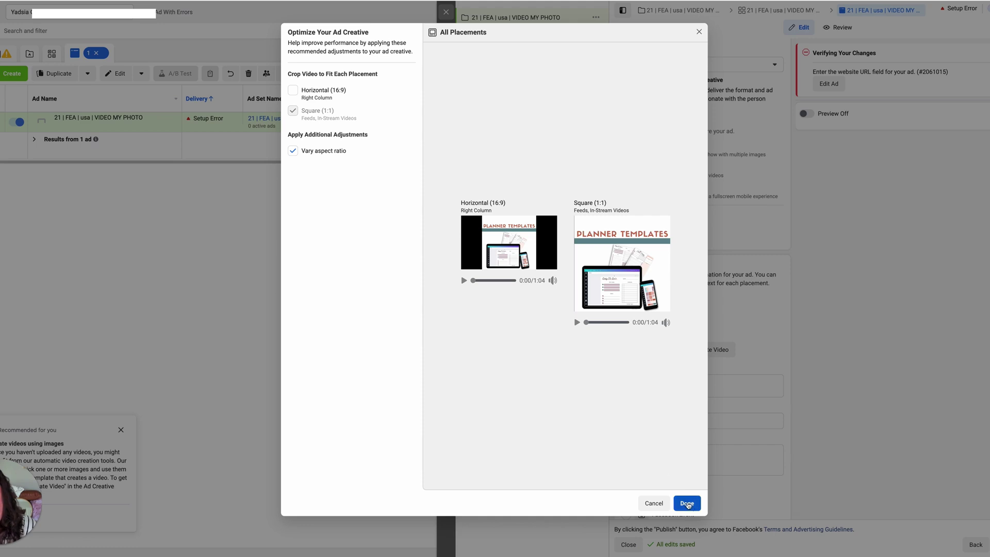
{"action": "left_click", "coordinate": [688, 503]}
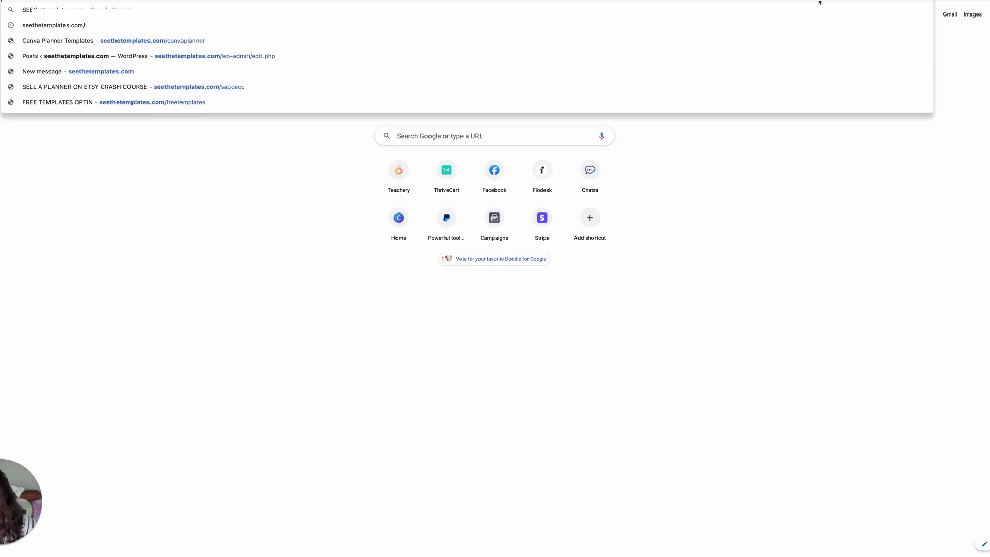
- Load the seethetemplates.com/canvaplanner sales page from the Chrome address-bar suggestion
{"action": "left_click", "coordinate": [207, 42]}
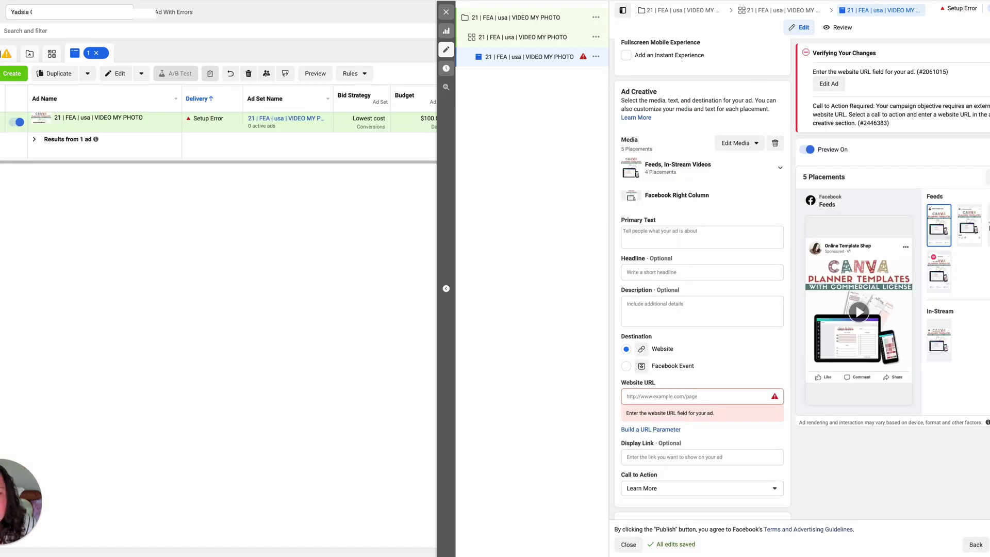
{"action": "scroll", "coordinate": [706, 247], "scroll_direction": "down", "scroll_amount": 3}
{"action": "left_click", "coordinate": [655, 242]}
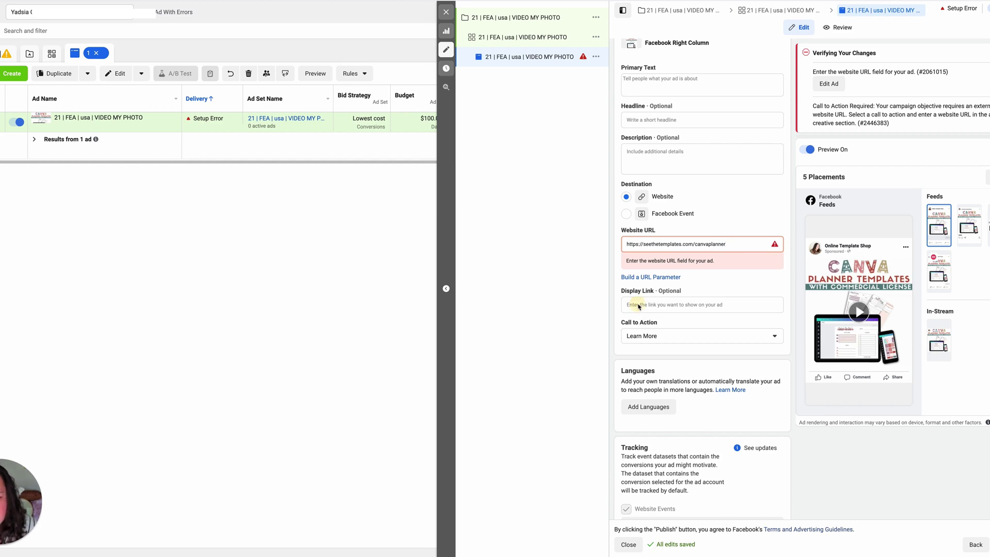
{"action": "left_click", "coordinate": [658, 292]}
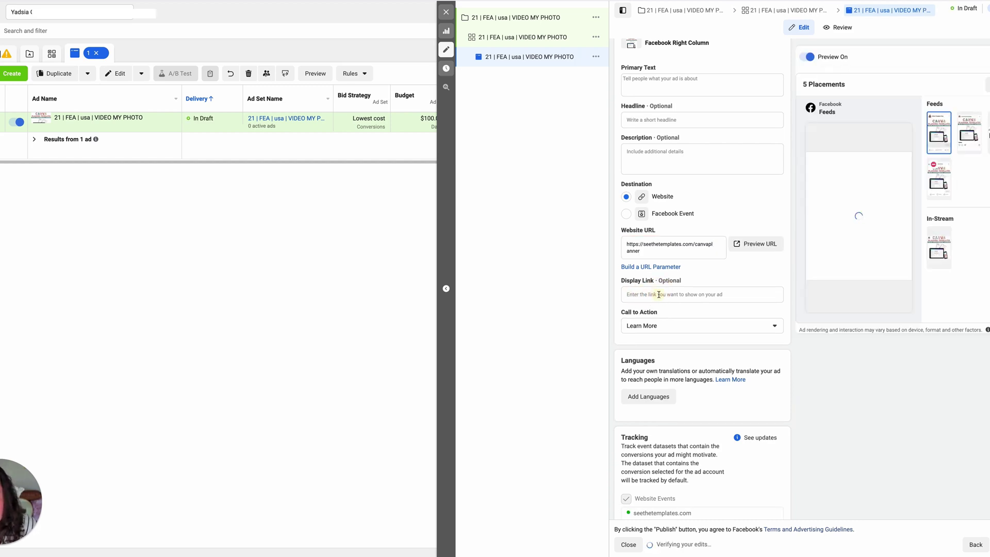
{"action": "left_click", "coordinate": [658, 294]}
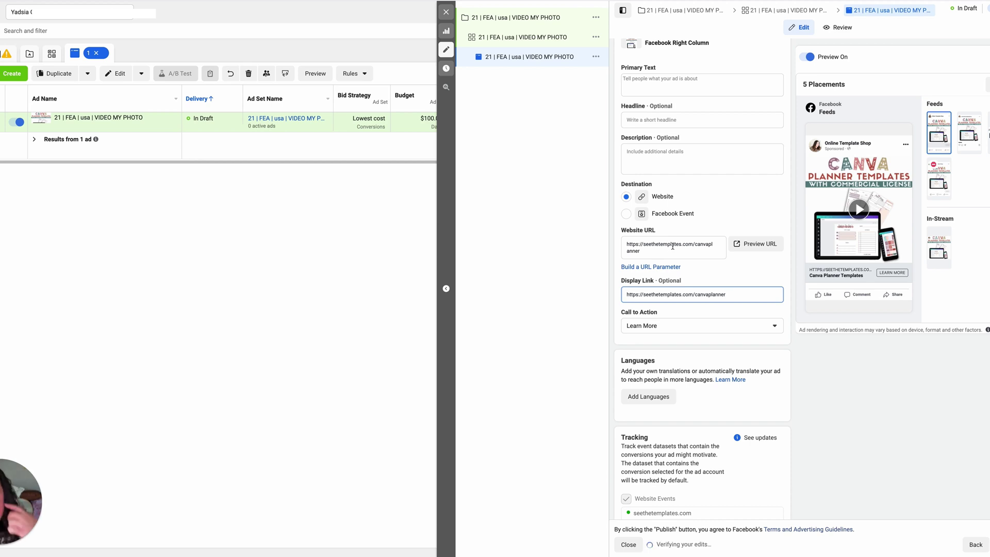
- Set the ad's call to action to Shop Now
{"action": "left_click", "coordinate": [679, 326]}
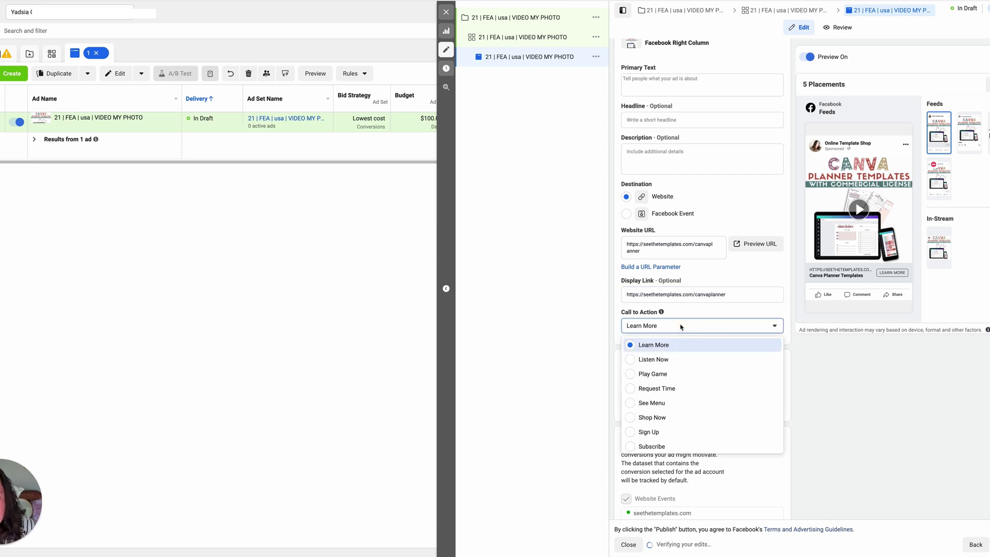
{"action": "scroll", "coordinate": [680, 397], "scroll_direction": "down", "scroll_amount": 5}
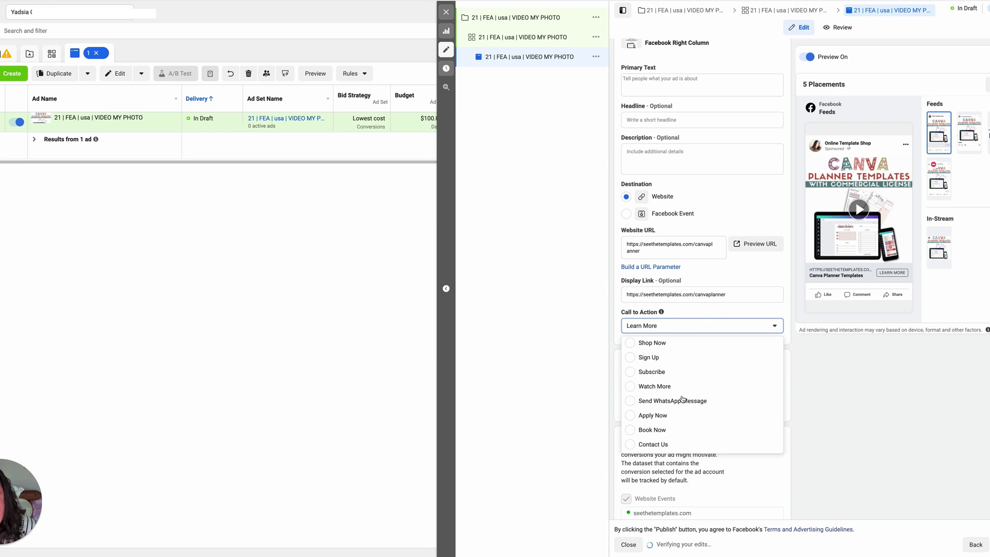
{"action": "scroll", "coordinate": [682, 399], "scroll_direction": "up", "scroll_amount": 1}
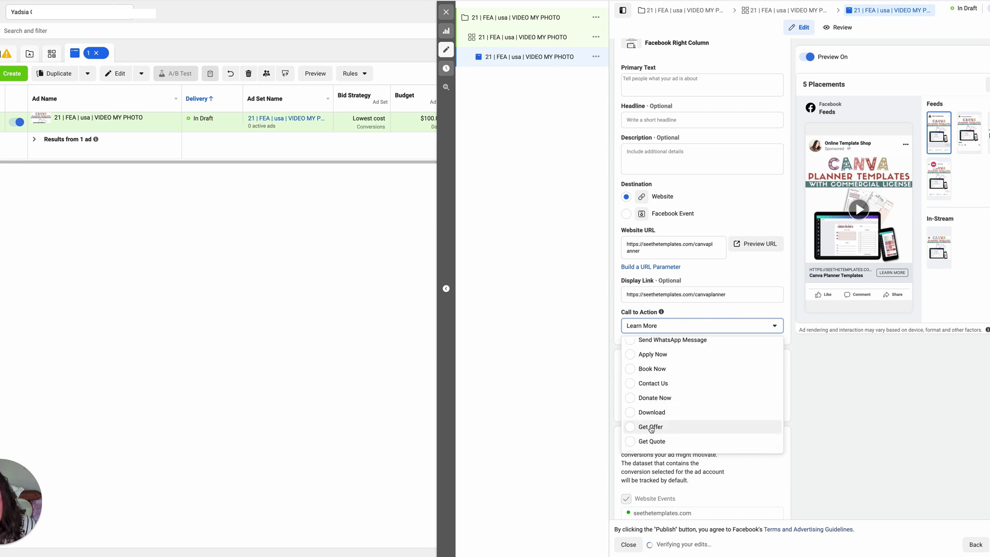
{"action": "scroll", "coordinate": [680, 398], "scroll_direction": "up", "scroll_amount": 3}
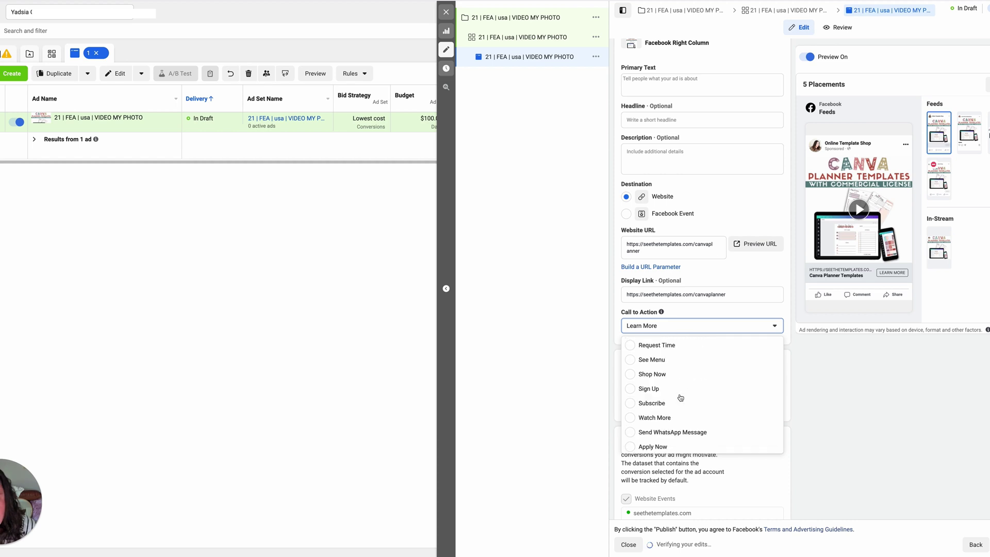
{"action": "left_click", "coordinate": [657, 387]}
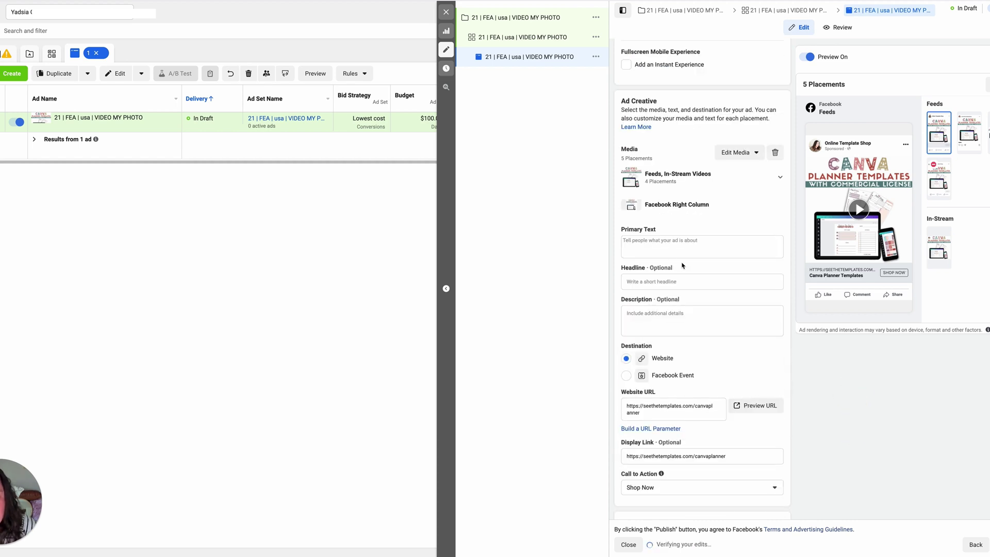
- Use the 'CANVA PLANNER TEMPLATES $27' text suggestion as the ad's primary text
{"action": "left_click", "coordinate": [666, 248]}
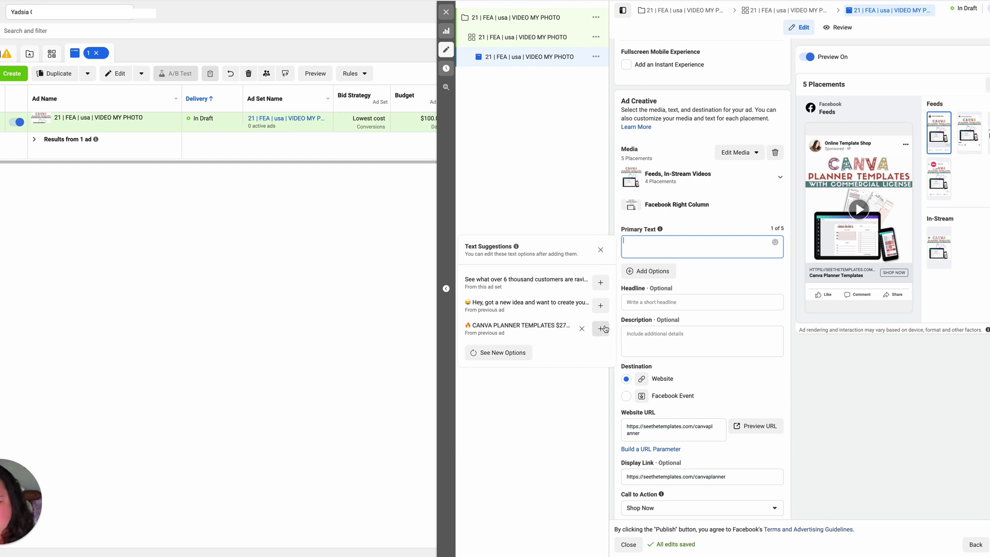
{"action": "left_click", "coordinate": [600, 329]}
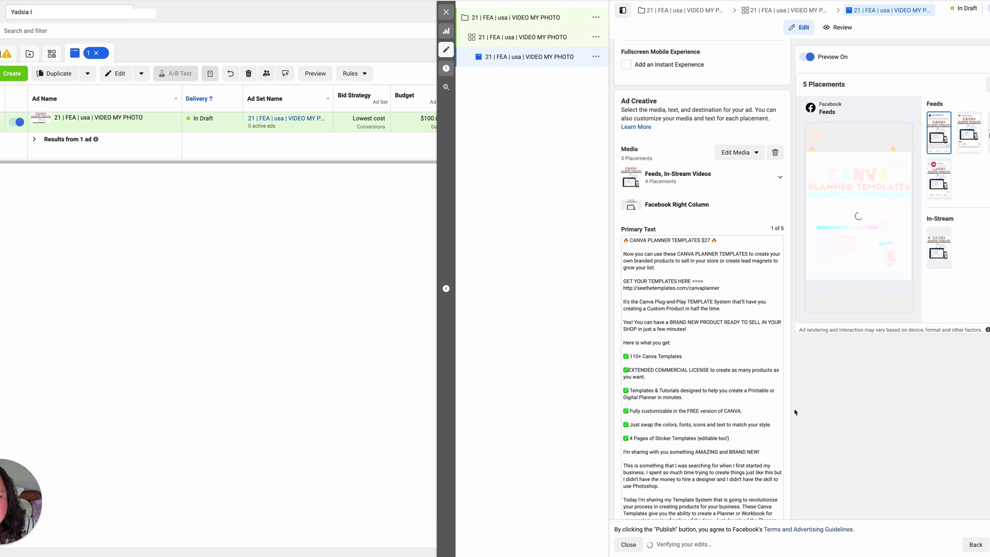
{"action": "scroll", "coordinate": [822, 412], "scroll_direction": "down", "scroll_amount": 10}
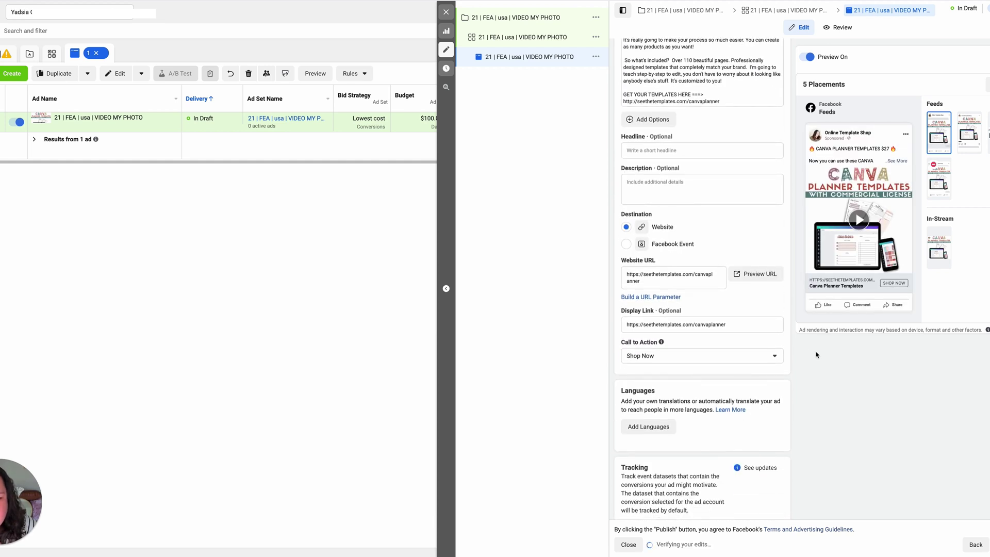
- Enter '$27 CANVA TEMPLATES' as the ad headline and check it in the Feeds preview
{"action": "left_click", "coordinate": [650, 147]}
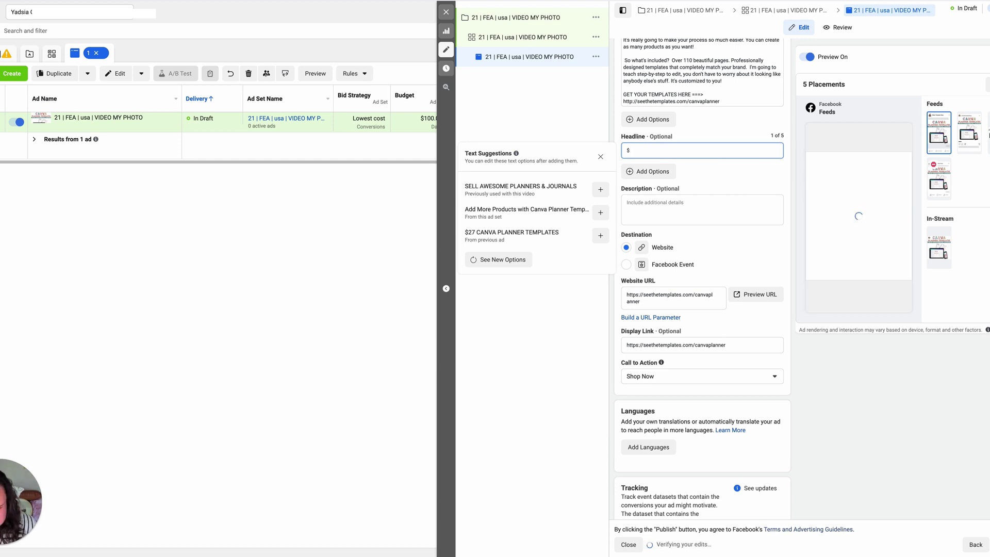
{"action": "type", "text": "$27 CA"}
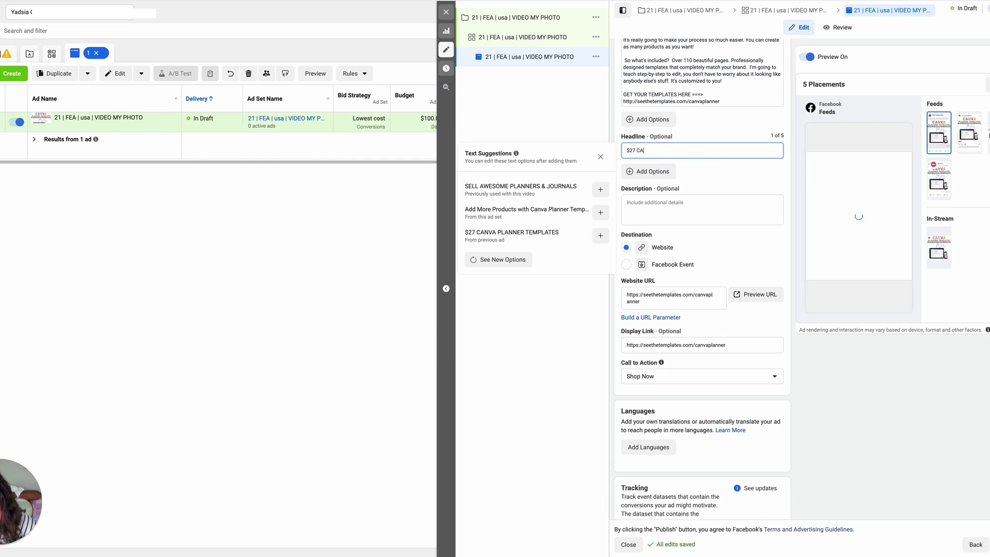
{"action": "type", "text": "NVA TEMPLATES"}
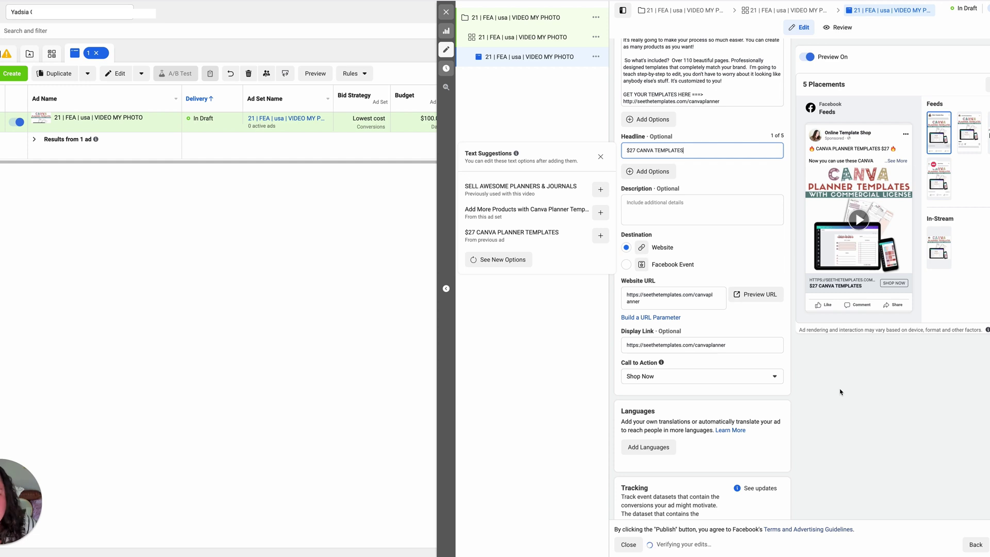
{"action": "left_click", "coordinate": [840, 392]}
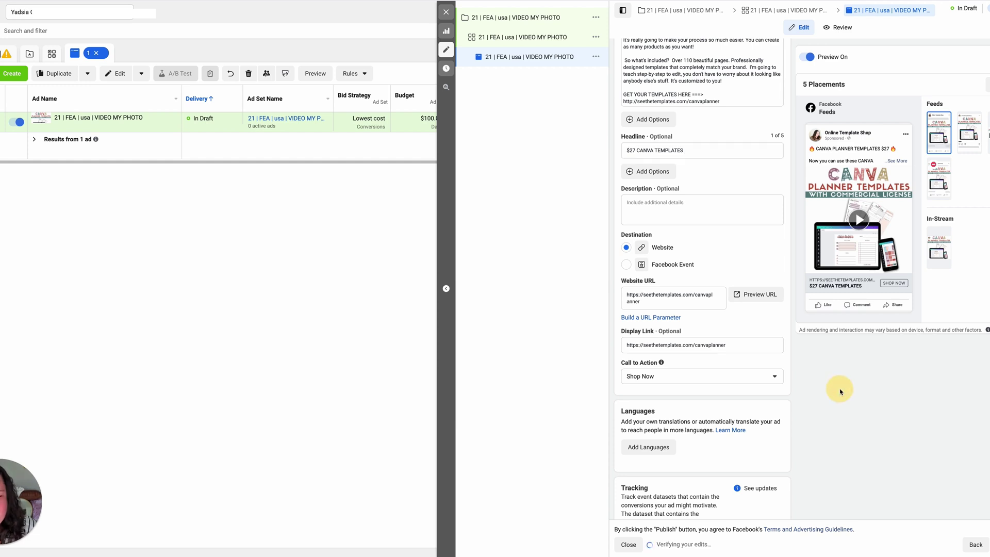
{"action": "scroll", "coordinate": [840, 392], "scroll_direction": "down", "scroll_amount": 4}
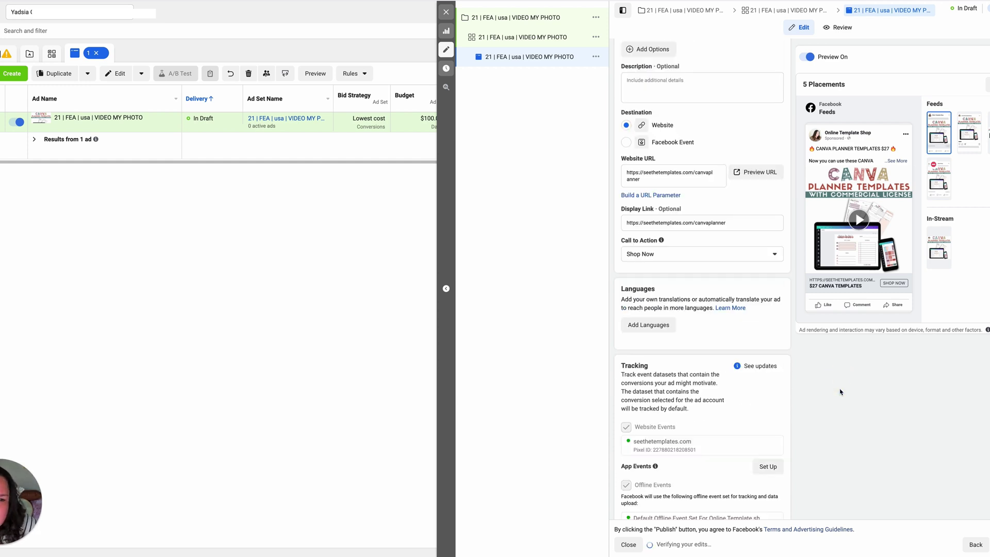
{"action": "scroll", "coordinate": [877, 468], "scroll_direction": "up", "scroll_amount": 5}
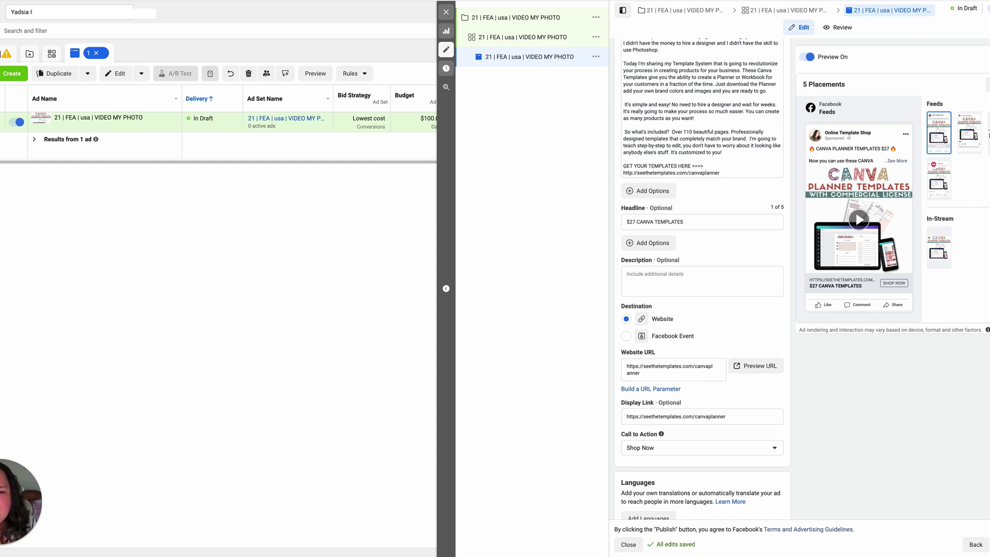
{"action": "left_click_drag", "start_coordinate": [1, 494], "coordinate": [511, 58]}
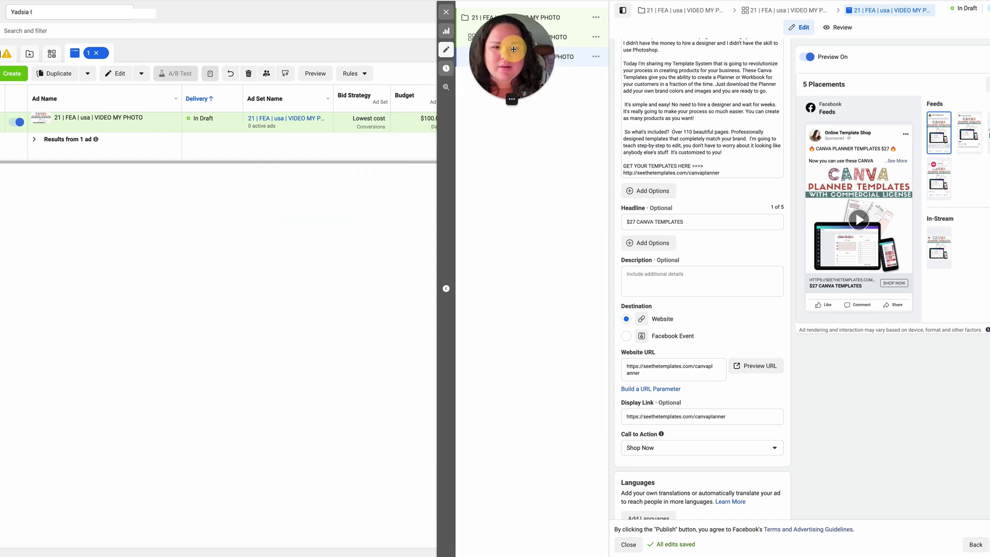
{"action": "left_click", "coordinate": [507, 102]}
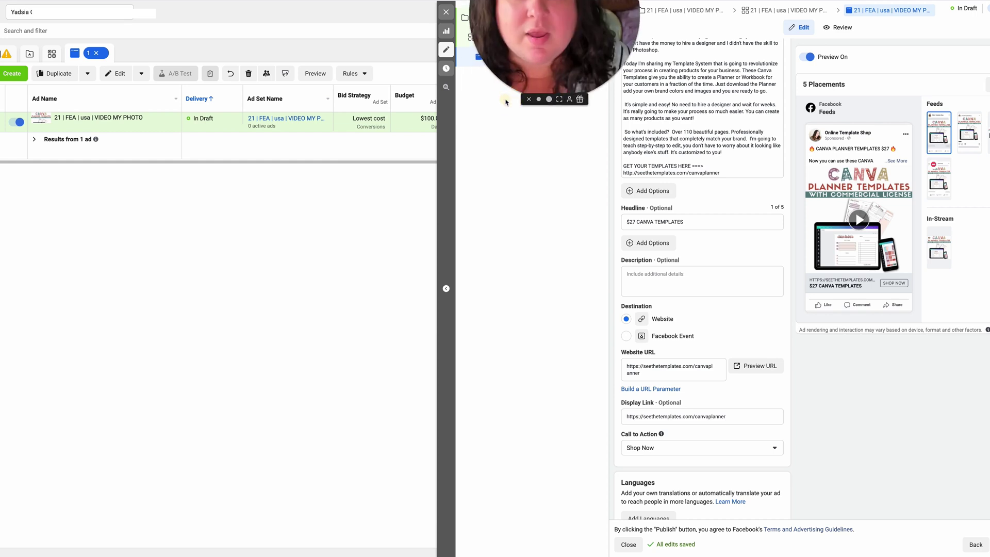
{"action": "left_click_drag", "start_coordinate": [527, 22], "coordinate": [485, 128]}
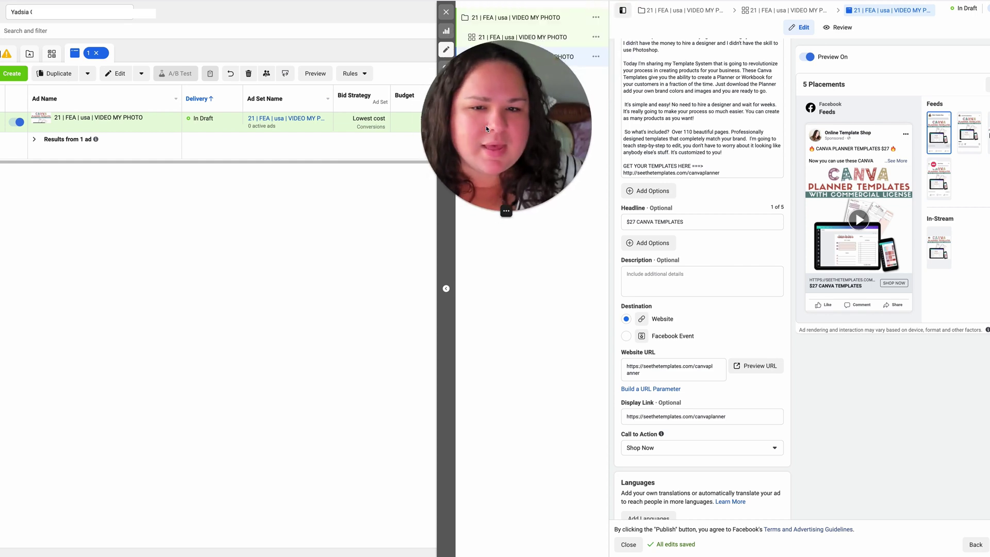